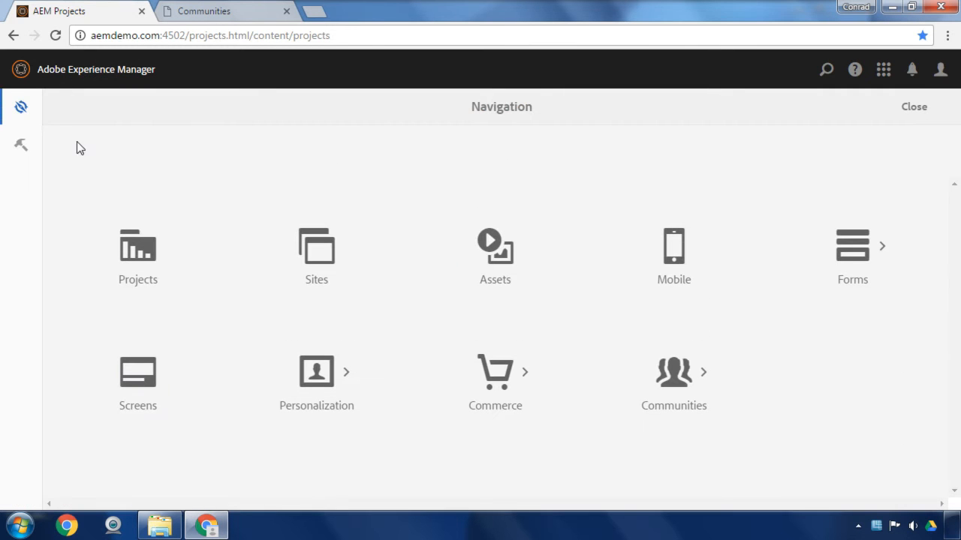
# Open the Communities Sites console to view the existing community site folders.
pyautogui.click(654, 369)
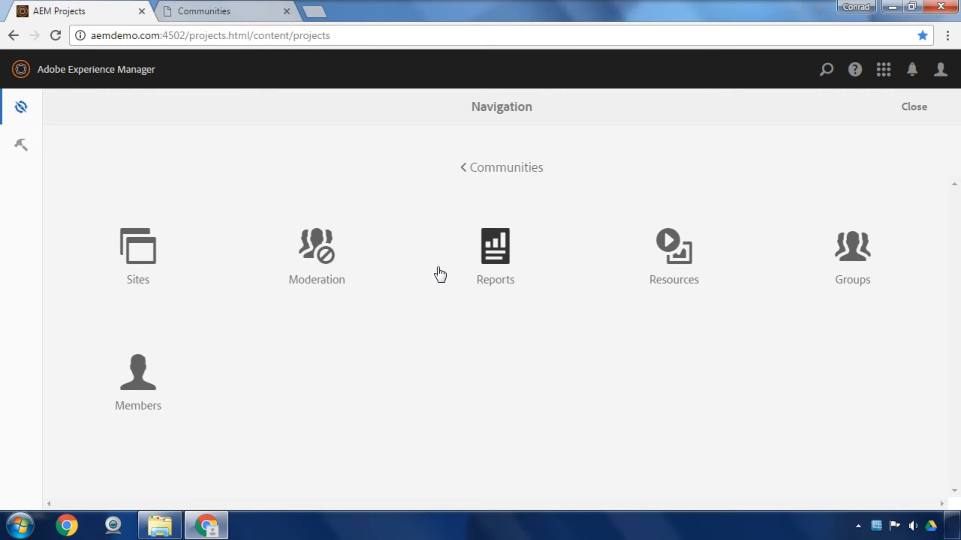
pyautogui.click(138, 248)
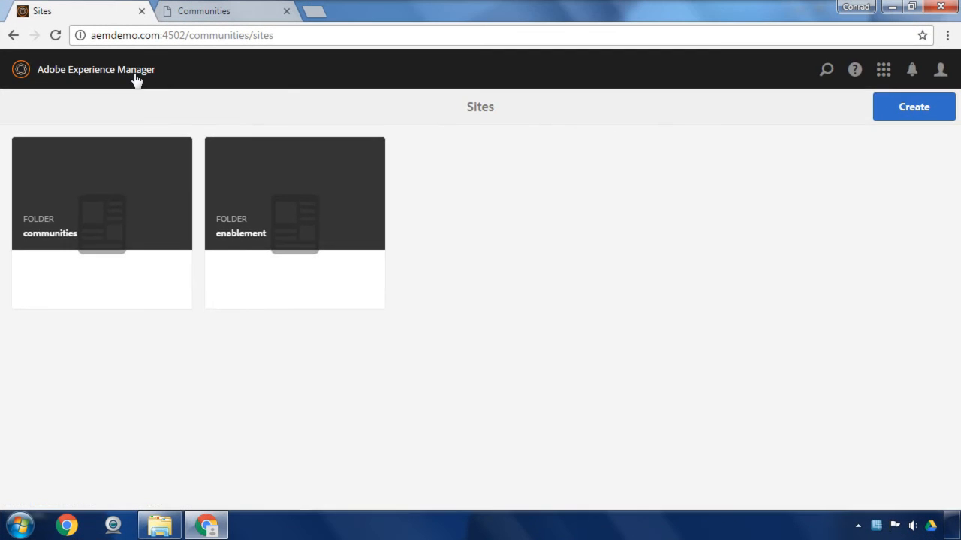
# Open the Site Templates console among the Communities tools.
pyautogui.click(135, 75)
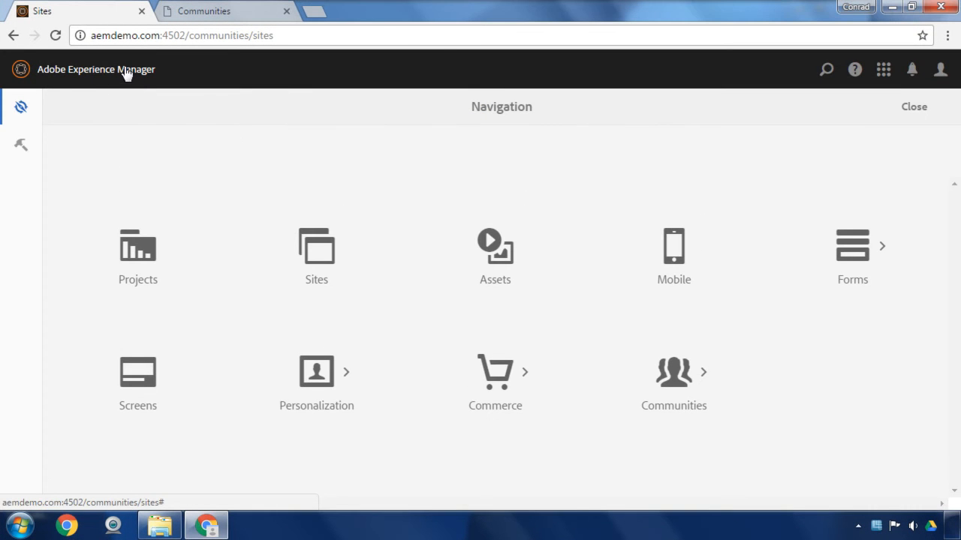
pyautogui.click(18, 148)
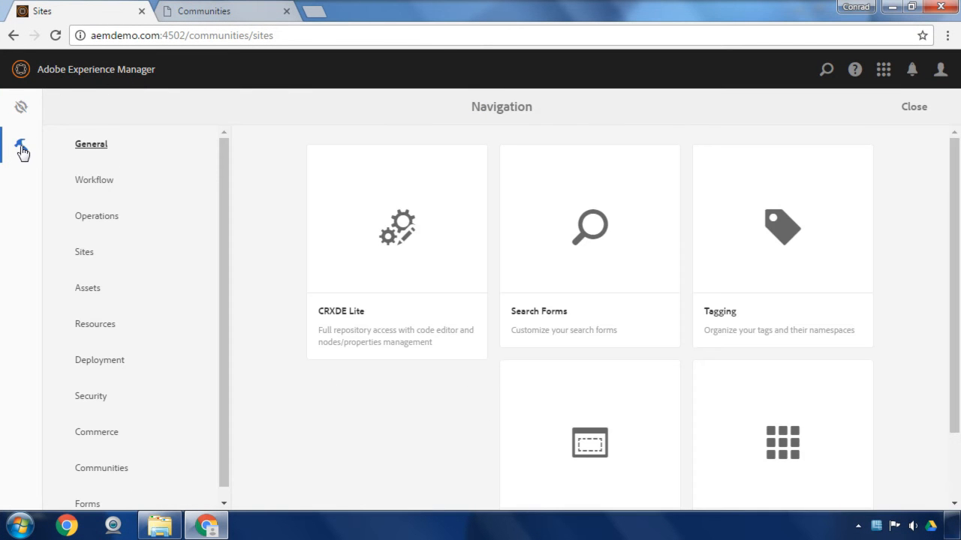
pyautogui.click(102, 470)
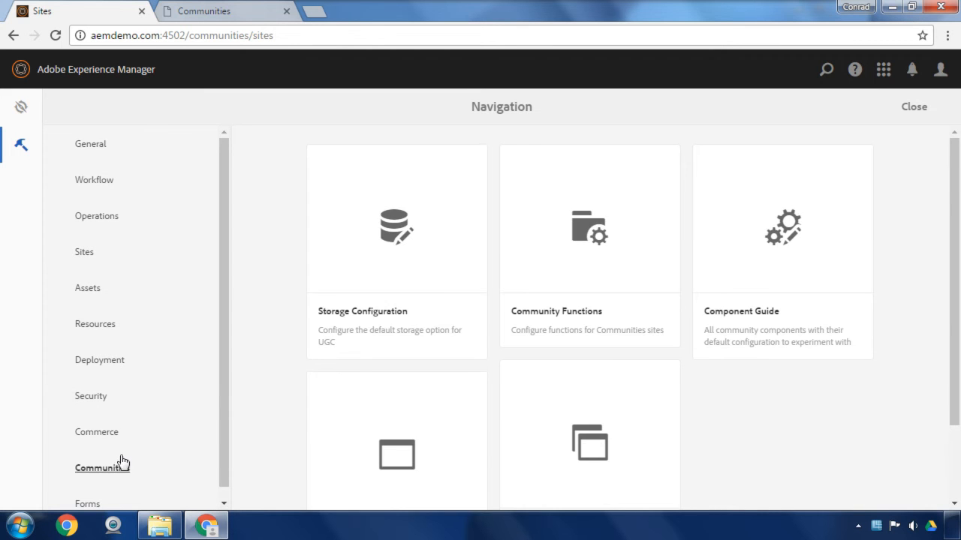
pyautogui.scroll(-2, 345, 383)
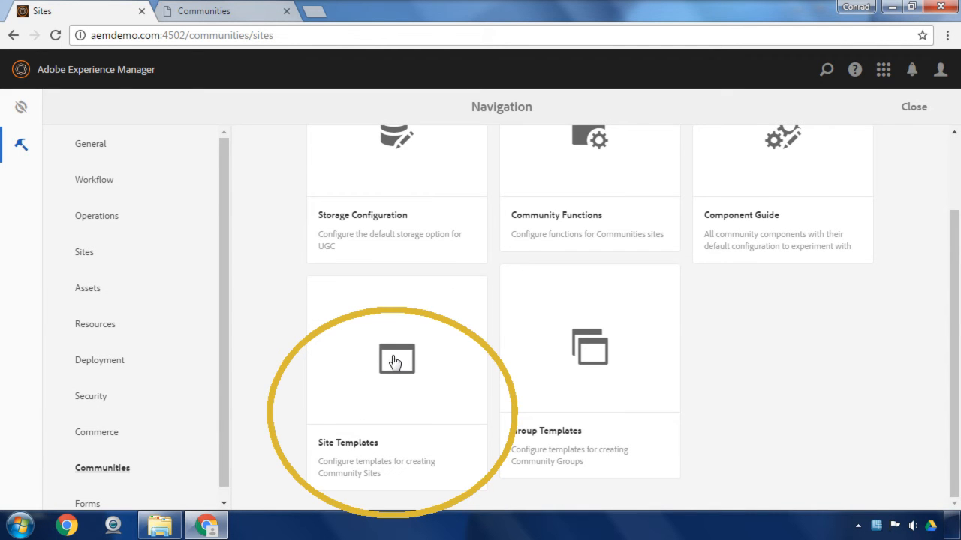
pyautogui.click(395, 371)
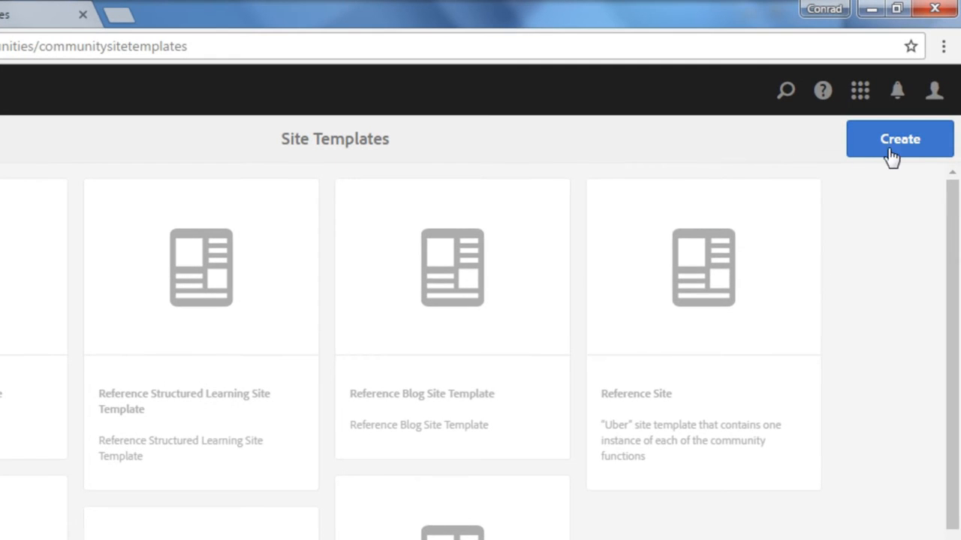
# Start a new community site template, name it with the person's first name in possessive form plus "Template", and enable it.
pyautogui.click(895, 154)
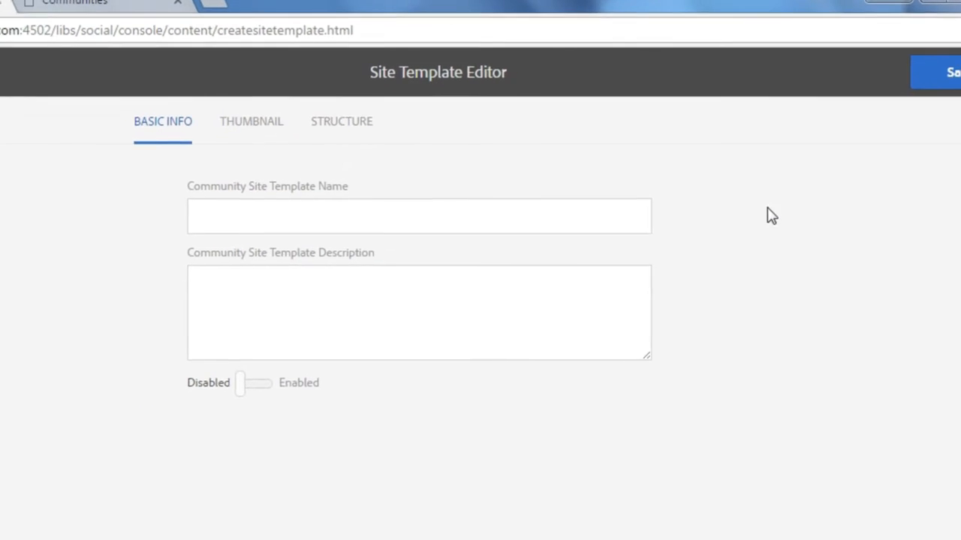
pyautogui.click(484, 224)
pyautogui.write("Alistair's Template")
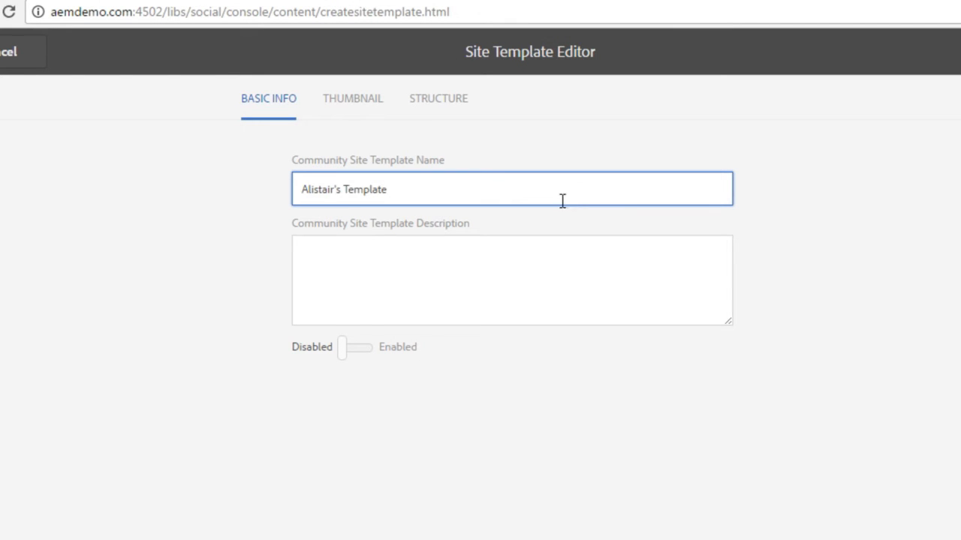
pyautogui.click(371, 350)
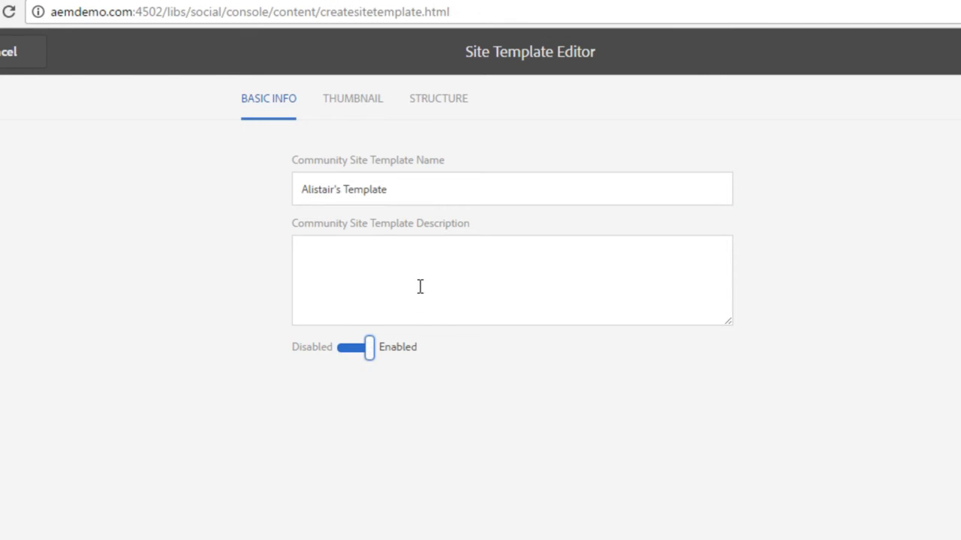
# Add a Page function to the template's structure with the title Welcome and the URL home.
pyautogui.click(445, 100)
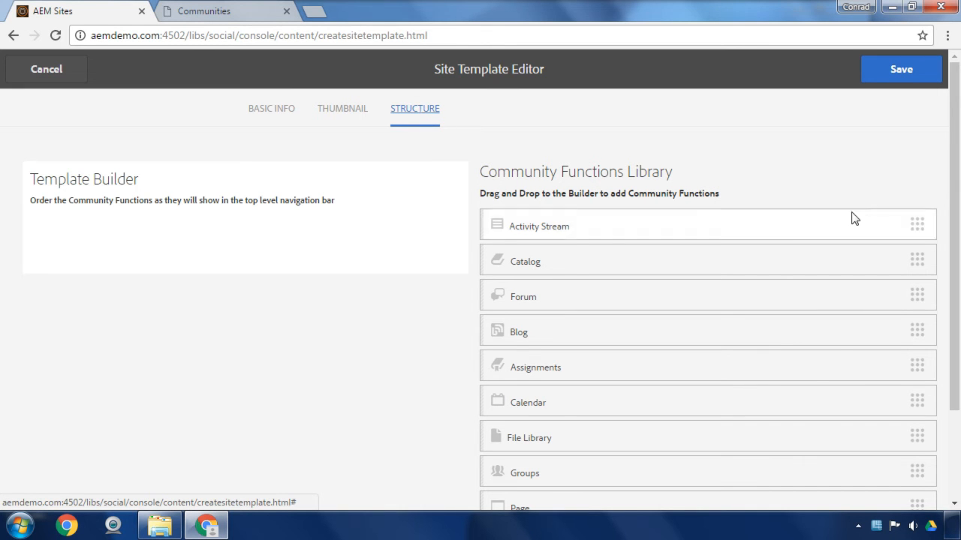
pyautogui.scroll(-3, 675, 293)
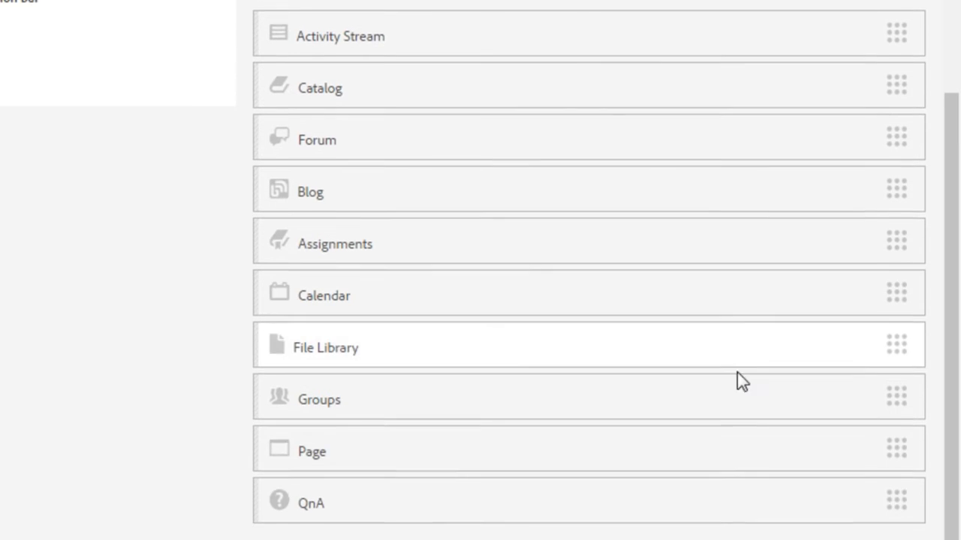
pyautogui.moveTo(903, 436); pyautogui.dragTo(756, 419)
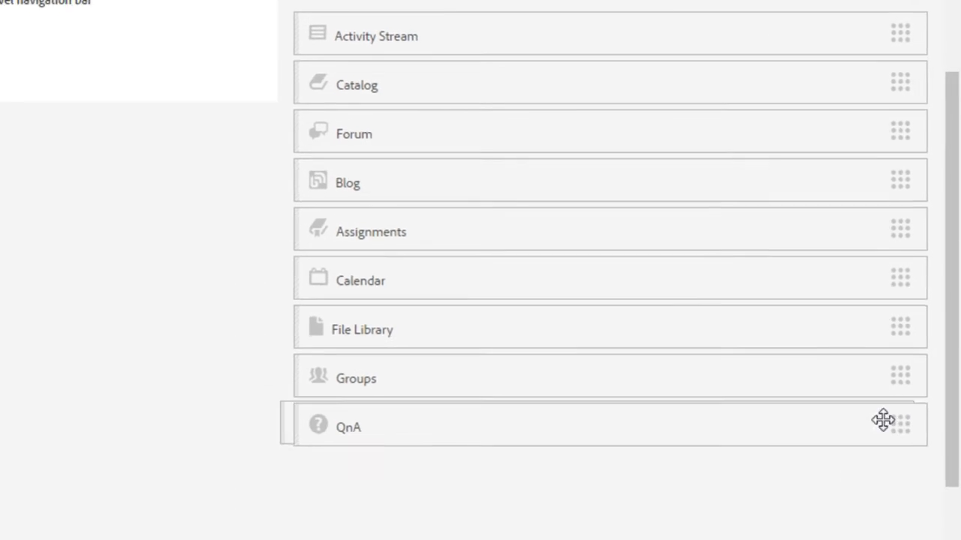
pyautogui.moveTo(797, 389); pyautogui.dragTo(375, 93)
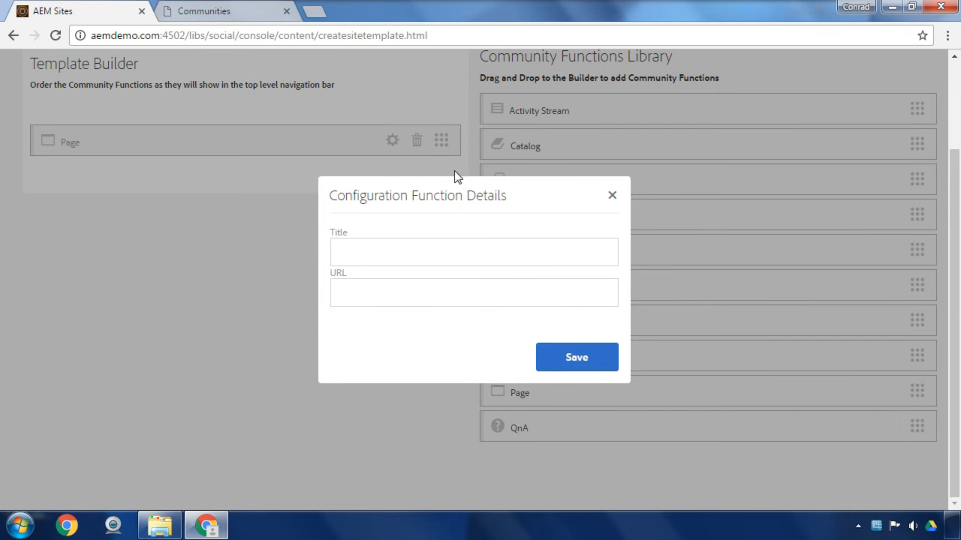
pyautogui.click(418, 252)
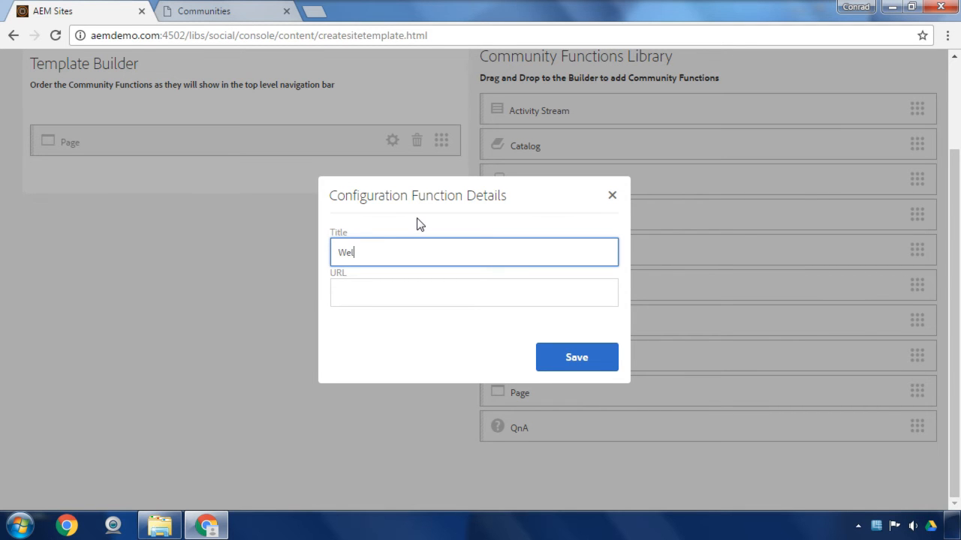
pyautogui.write('me')
pyautogui.press('Tab')
pyautogui.write('home')
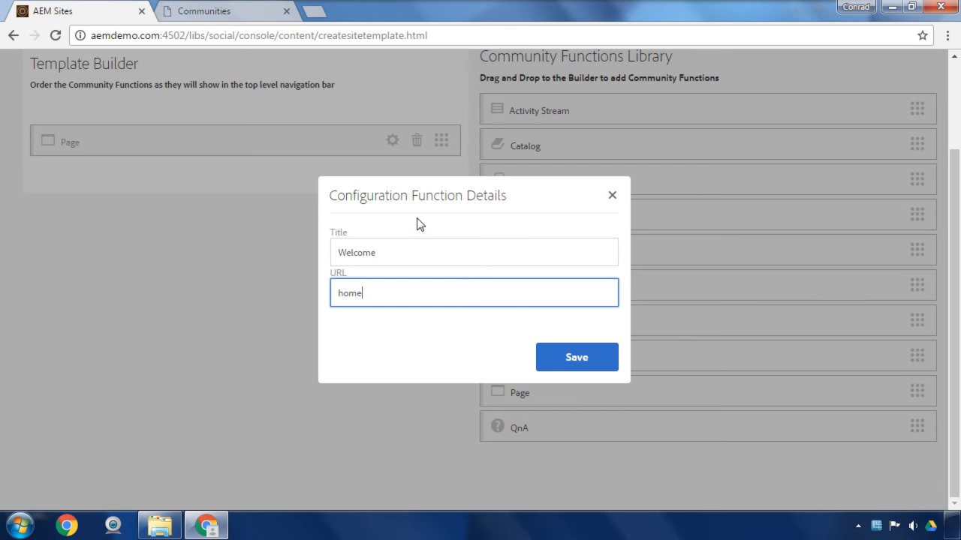
pyautogui.click(568, 367)
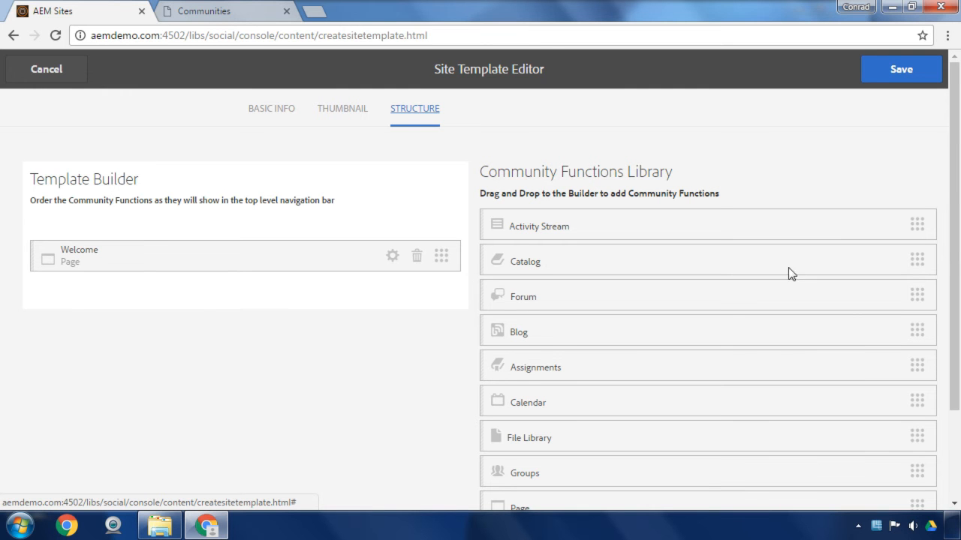
# Add a Forum function below the Welcome page with the title Discussions and the URL forums.
pyautogui.moveTo(918, 299); pyautogui.dragTo(457, 289)
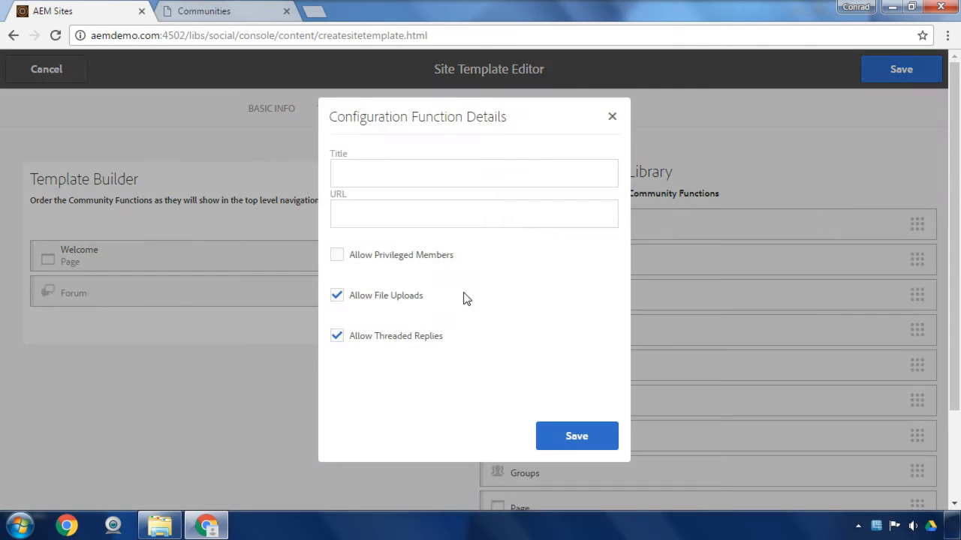
pyautogui.click(463, 174)
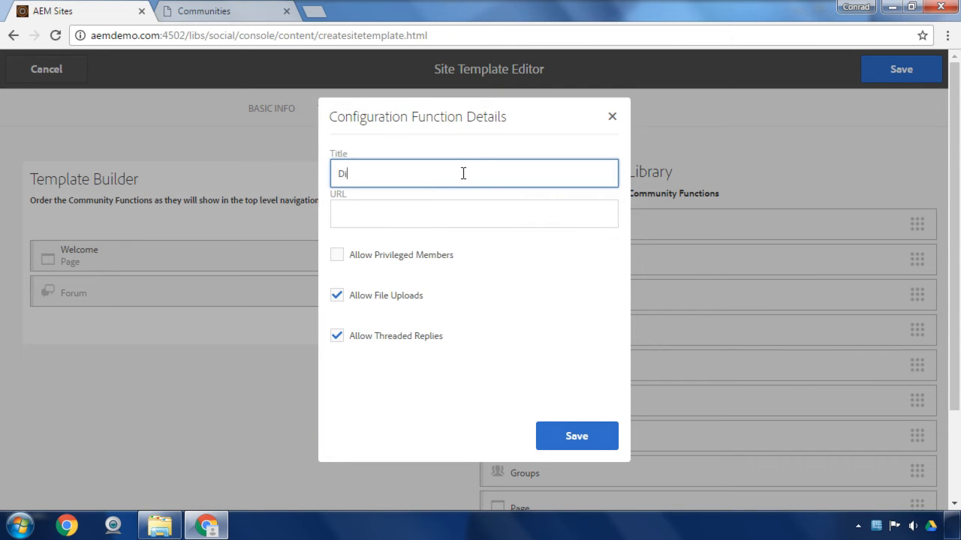
pyautogui.write('Discussions')
pyautogui.press('Tab')
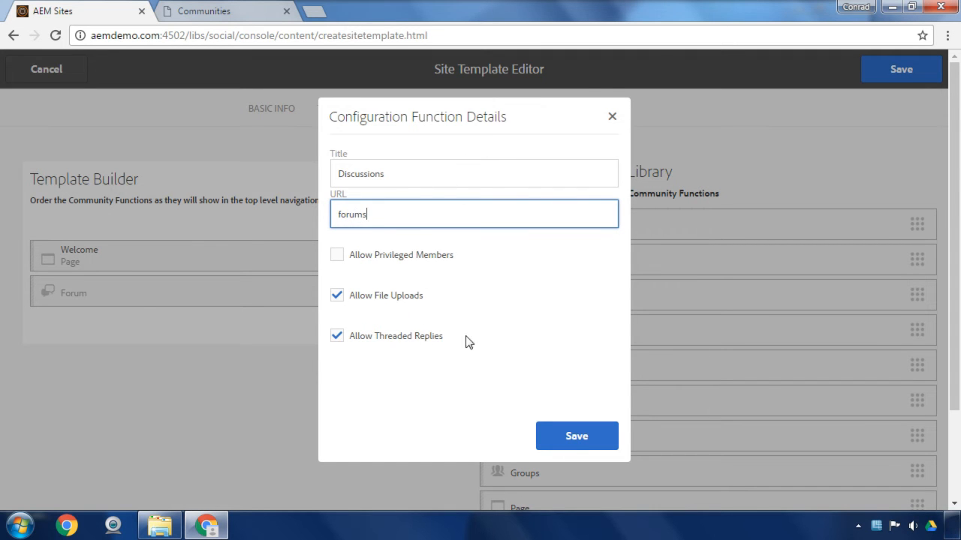
pyautogui.click(574, 443)
# Add a Blog function below Discussions with the title Blog and the URL blog.
pyautogui.scroll(-2, 316, 410)
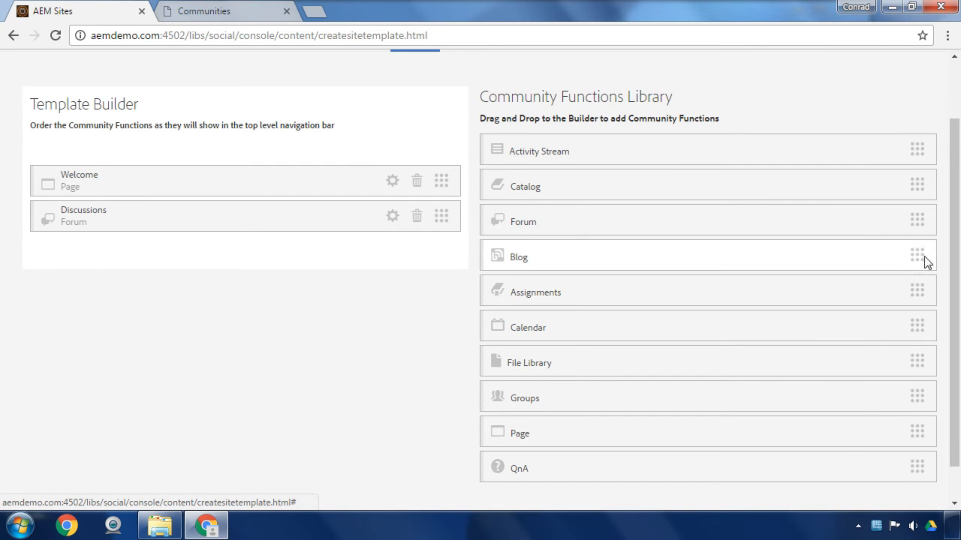
pyautogui.moveTo(917, 255); pyautogui.dragTo(449, 248)
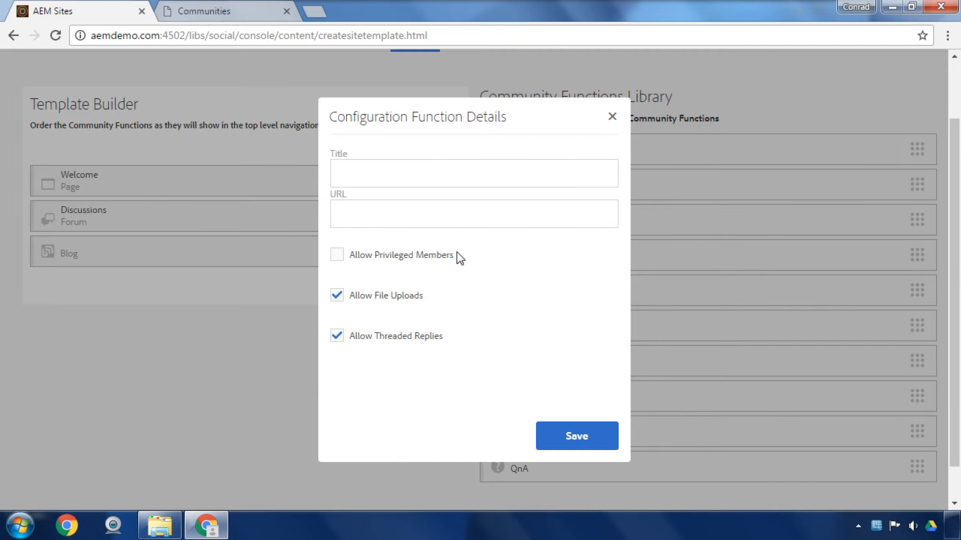
pyautogui.click(555, 184)
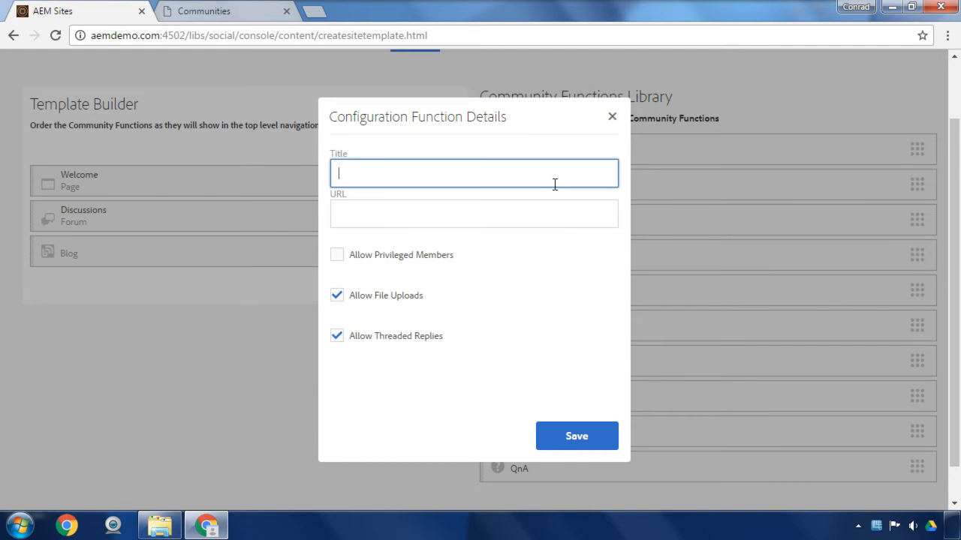
pyautogui.write('Blogs')
pyautogui.press('Tab')
pyautogui.write('bl')
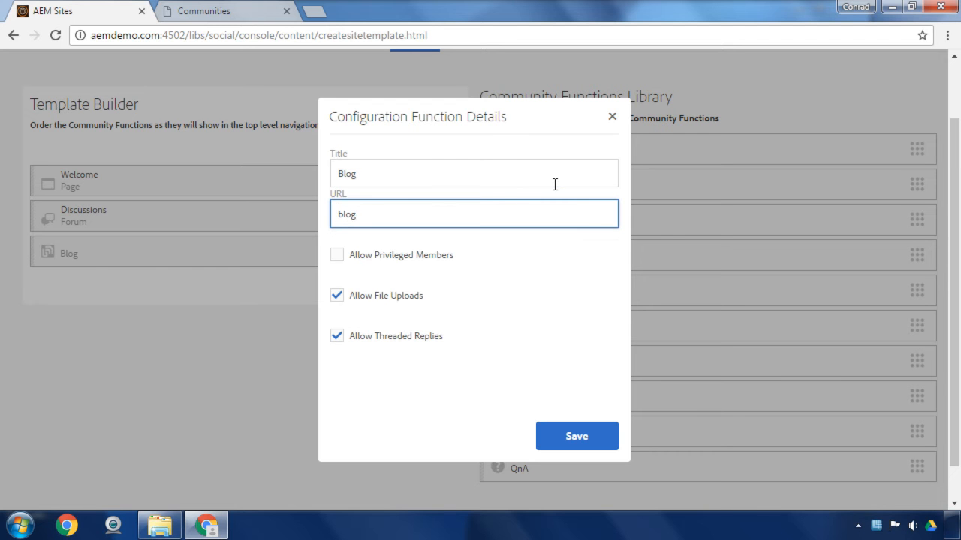
pyautogui.click(588, 435)
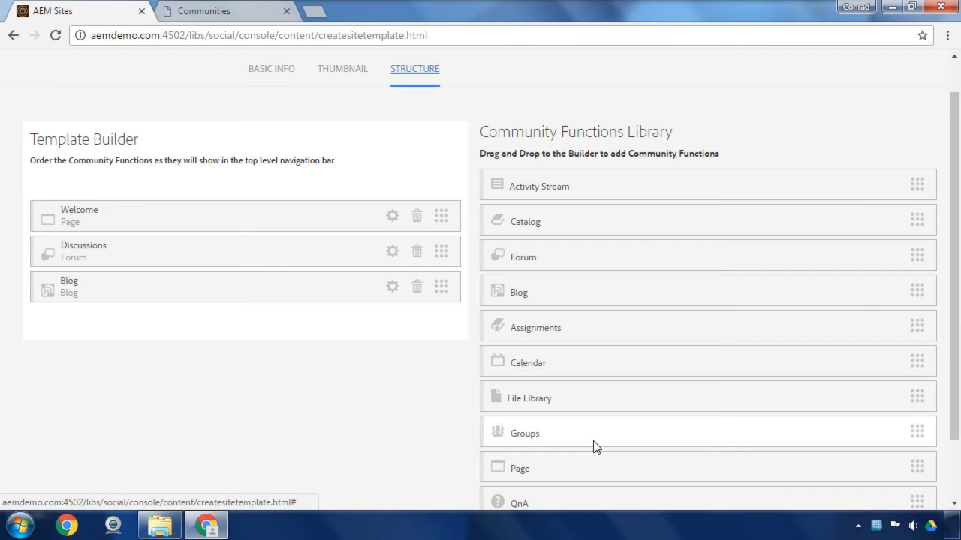
# Add a Calendar function below the Blog with the title Events and the URL events.
pyautogui.scroll(-1, 598, 386)
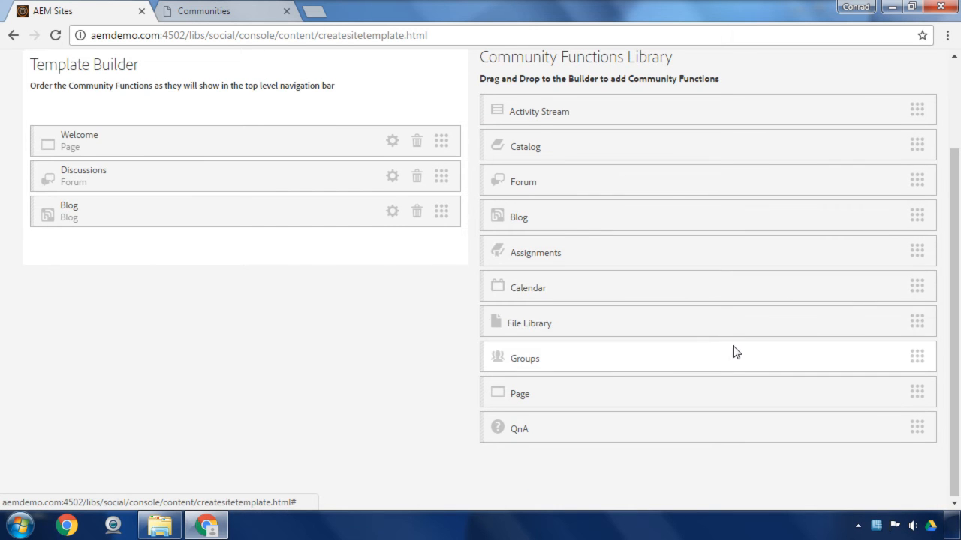
pyautogui.moveTo(910, 284); pyautogui.dragTo(410, 243)
pyautogui.click(417, 174)
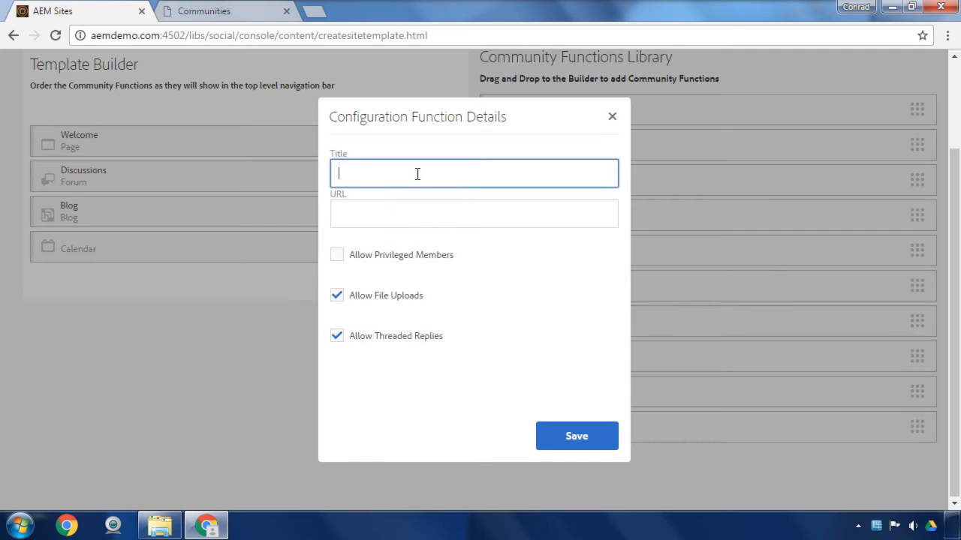
pyautogui.write('Events')
pyautogui.press('Tab')
pyautogui.write('e')
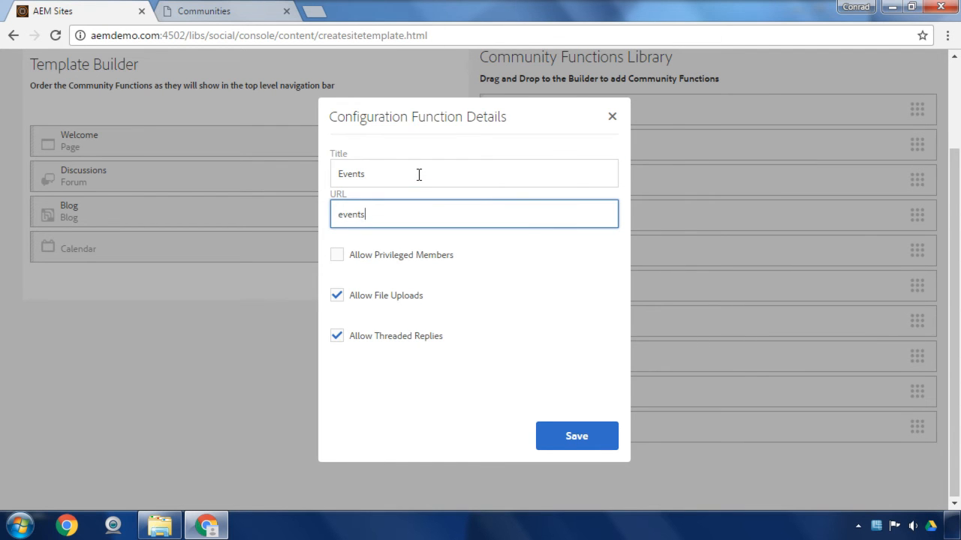
pyautogui.click(542, 443)
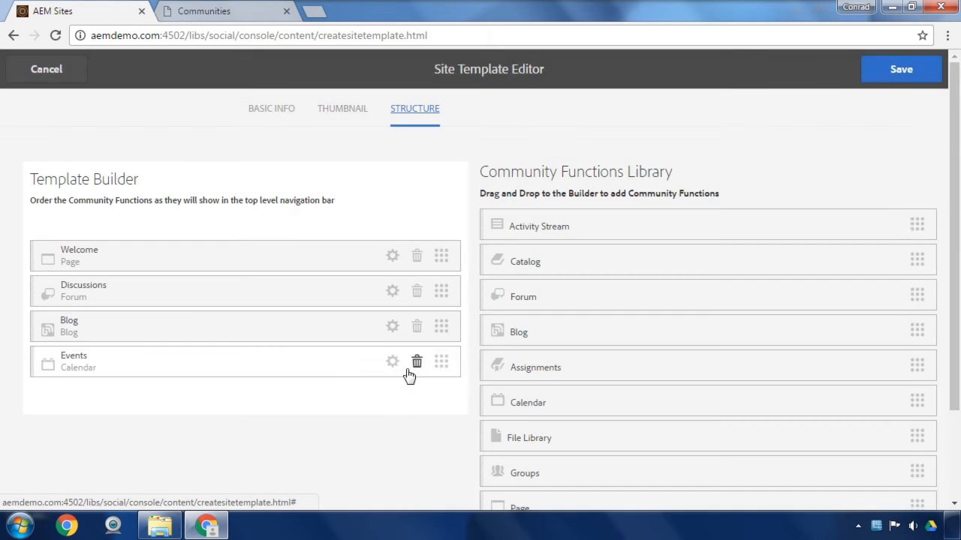
# Add a Groups function below Events with the title Groups and the URL groups.
pyautogui.scroll(-3, 409, 371)
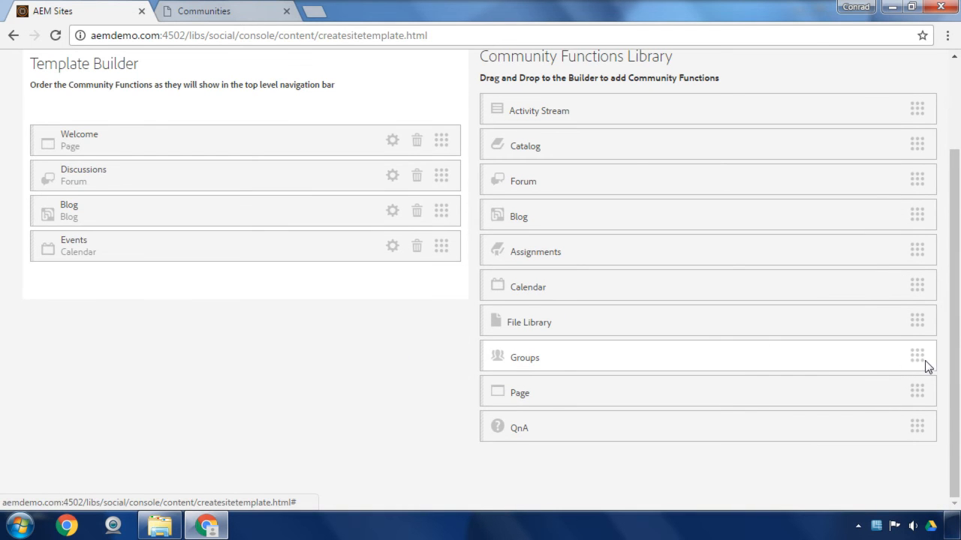
pyautogui.moveTo(920, 357); pyautogui.dragTo(444, 272)
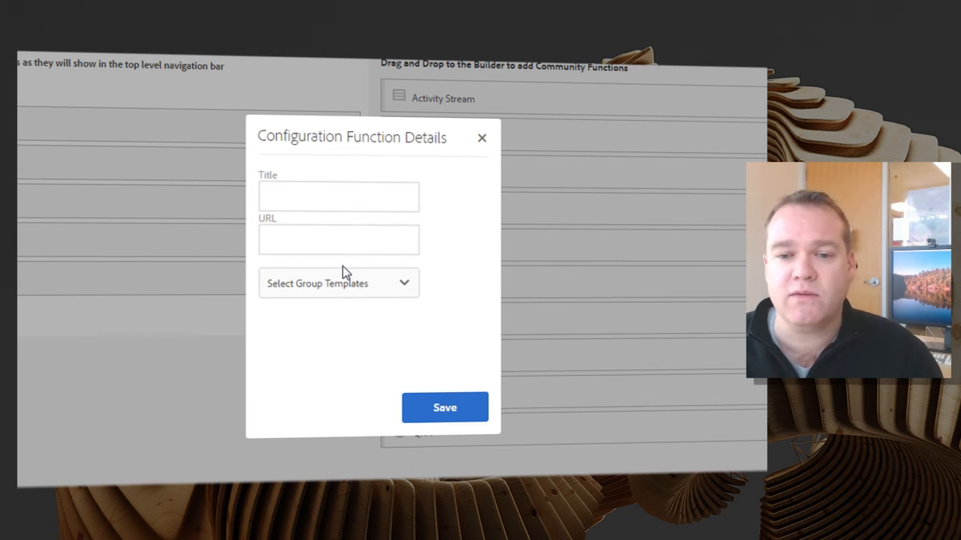
pyautogui.click(333, 196)
pyautogui.write('zh')
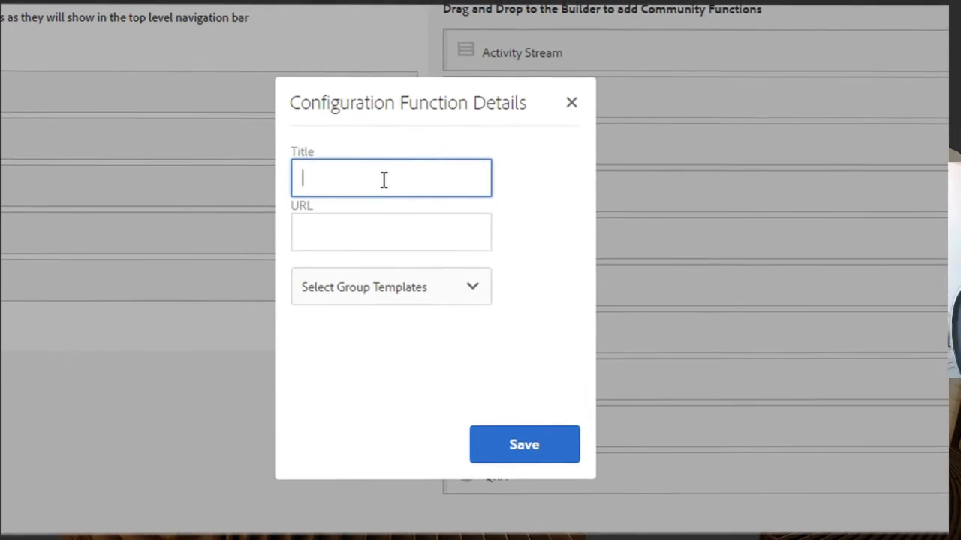
pyautogui.press('BackSpace')
pyautogui.press('BackSpace')
pyautogui.write('Groups')
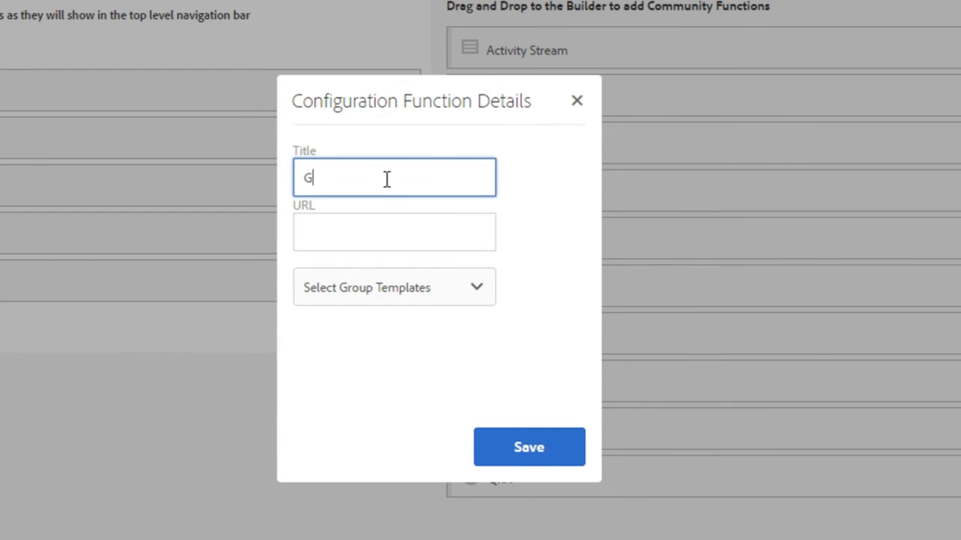
pyautogui.press('Tab')
pyautogui.write('h')
pyautogui.press('BackSpace')
pyautogui.write('groups')
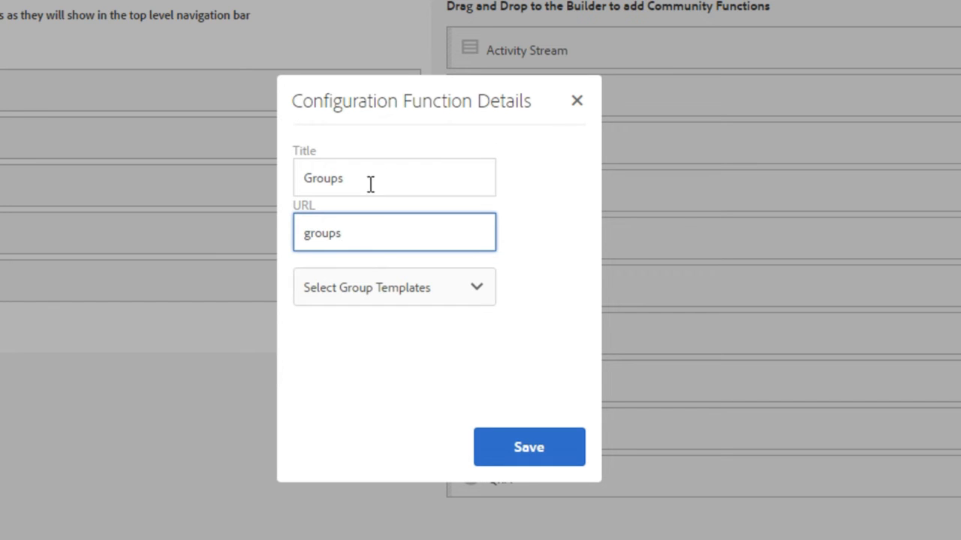
# Assign the Conversational Group template to the Groups function and save its configuration.
pyautogui.click(465, 299)
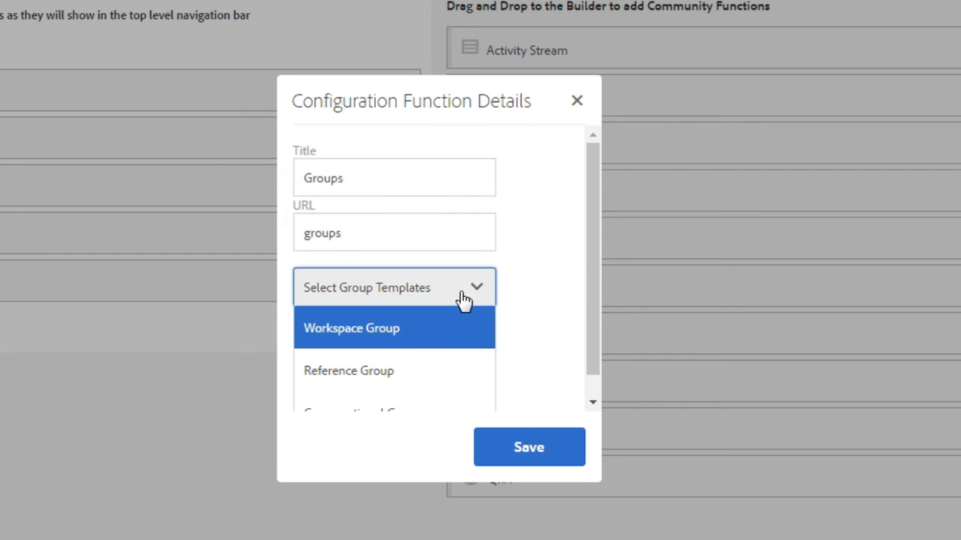
pyautogui.scroll(-1, 462, 337)
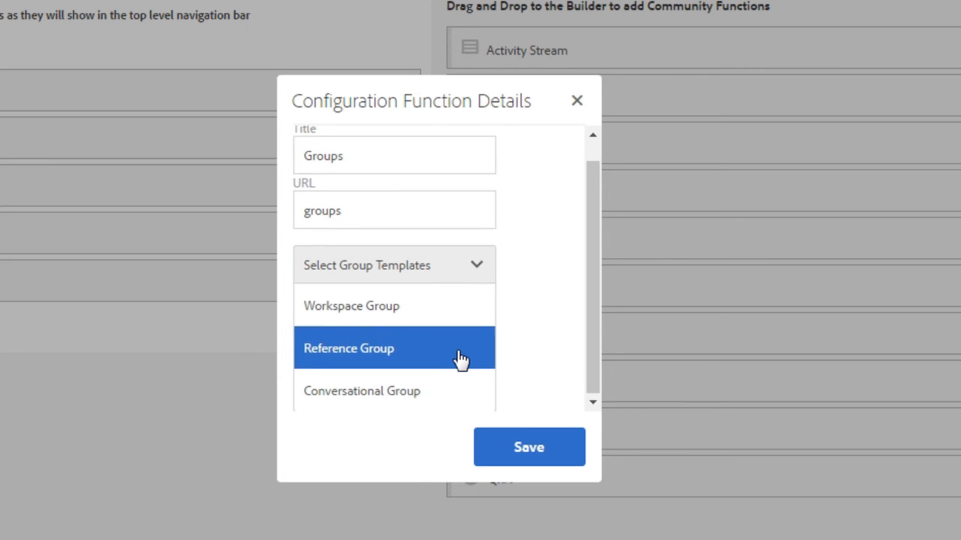
pyautogui.click(437, 390)
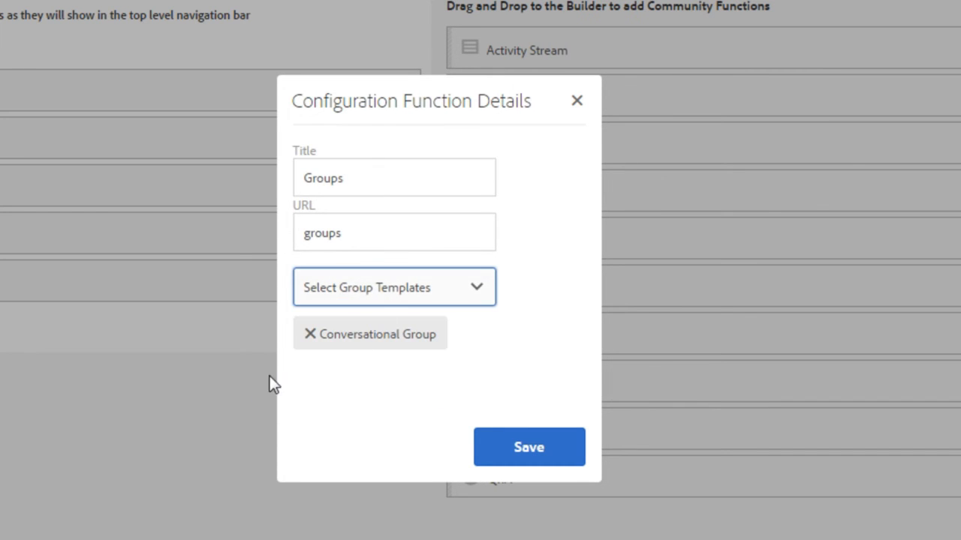
pyautogui.click(525, 450)
# Save the site template with its five community functions.
pyautogui.scroll(-1, 381, 404)
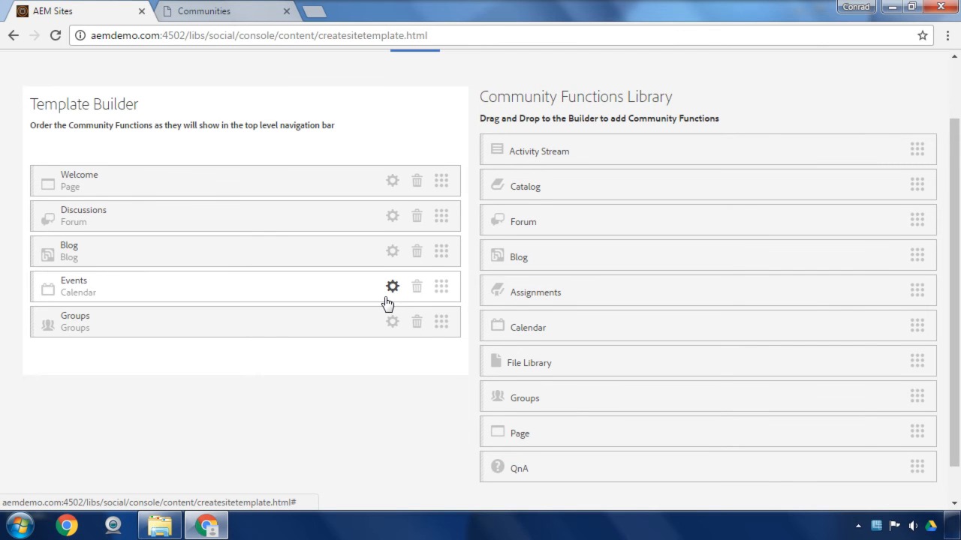
pyautogui.scroll(1, 382, 302)
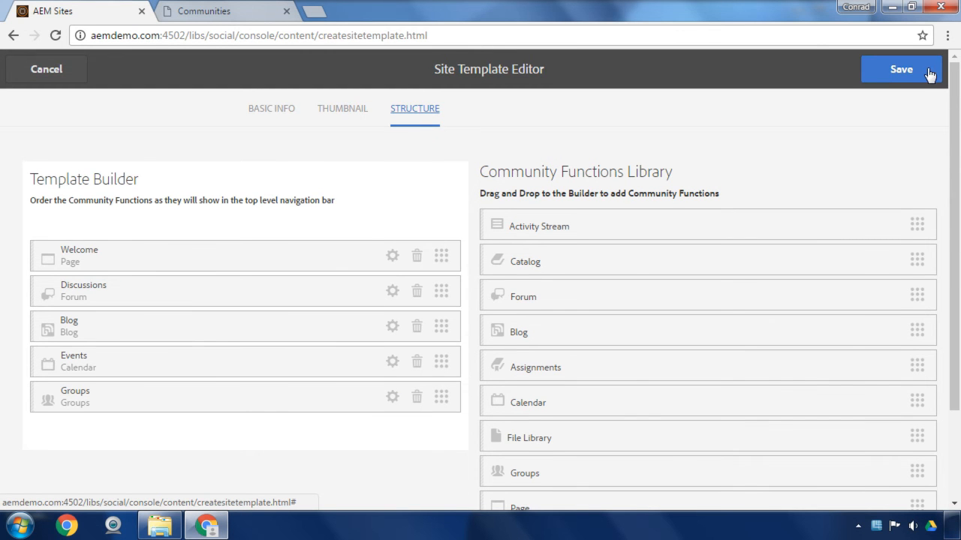
pyautogui.click(902, 69)
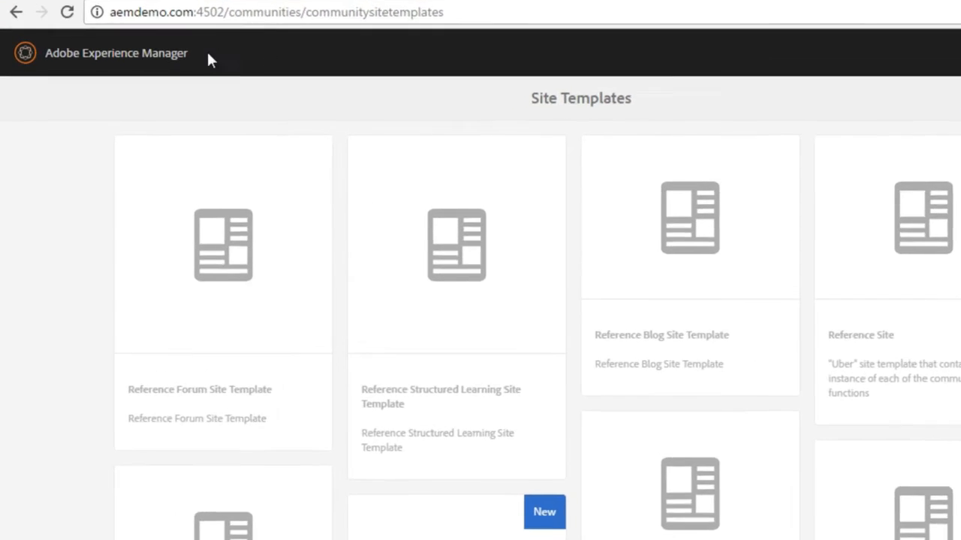
# Go to the Communities Sites console and start creating a new community site.
pyautogui.click(203, 34)
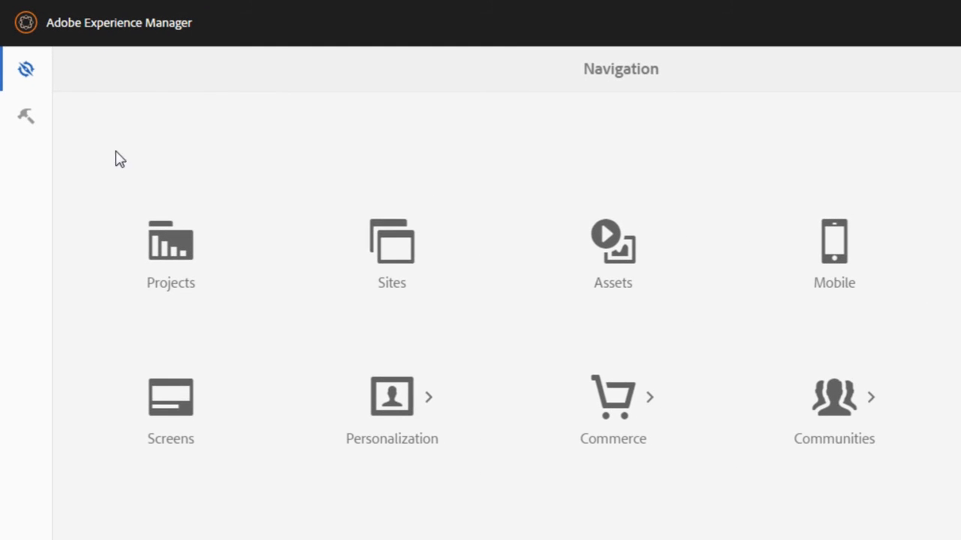
pyautogui.click(848, 399)
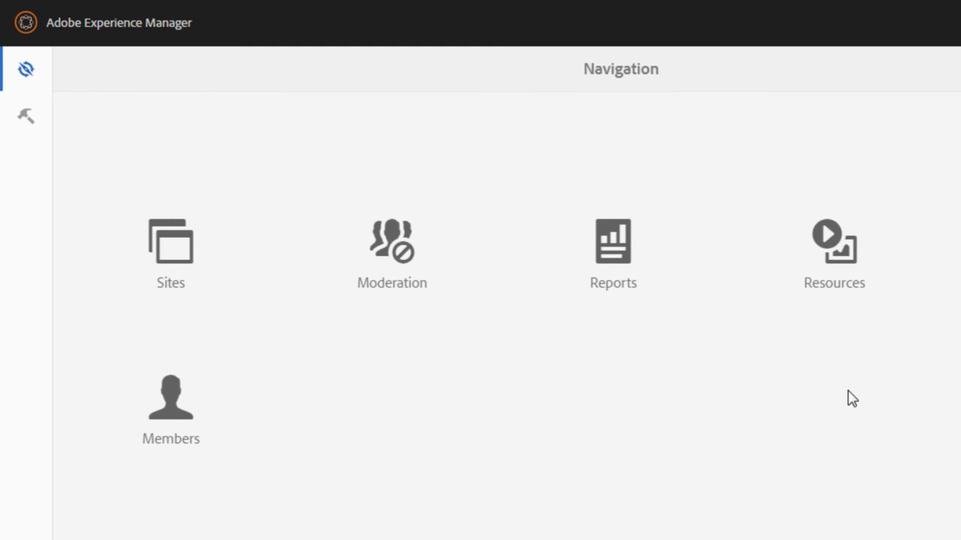
pyautogui.click(176, 272)
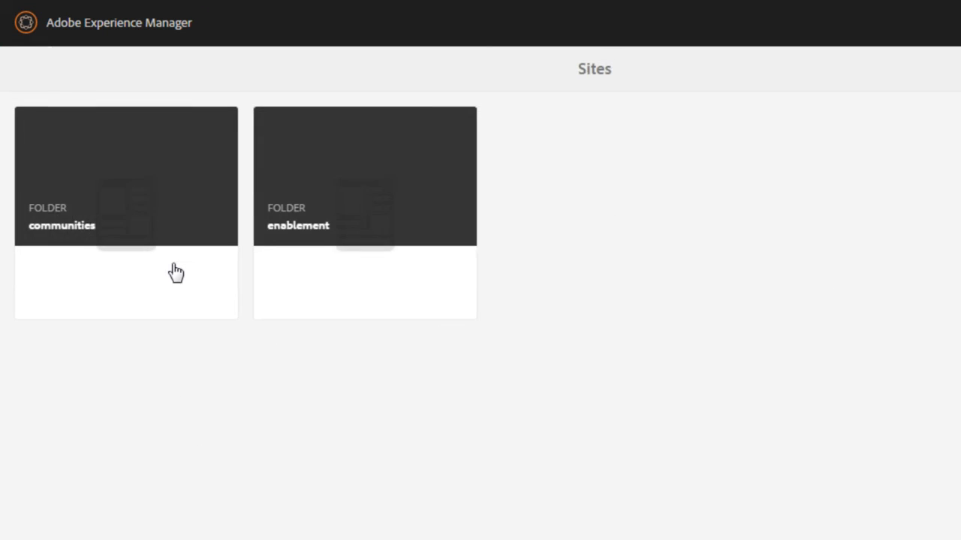
pyautogui.click(955, 96)
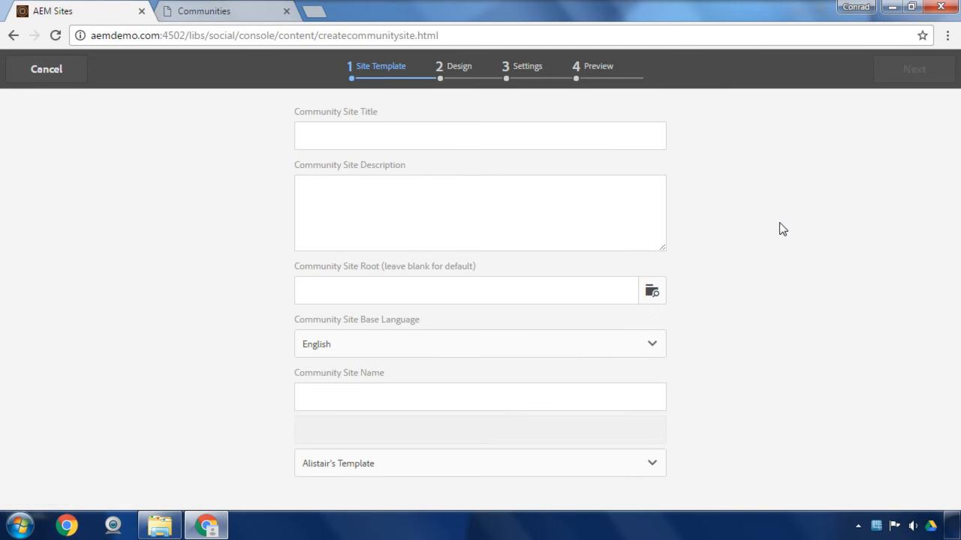
# Give the community site the title Boaters Community and the name boaters, leaving the description and site root blank.
pyautogui.click(647, 124)
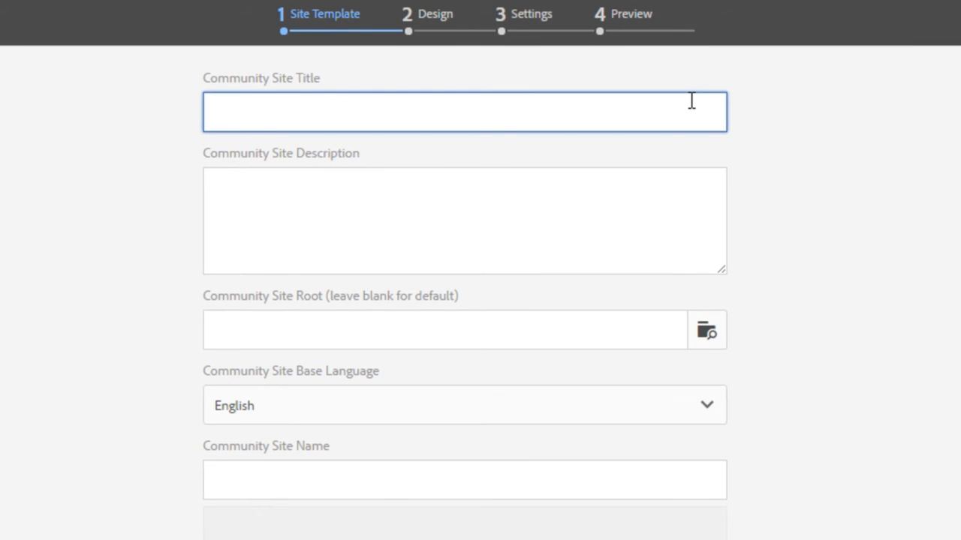
pyautogui.write('Boaters Community')
pyautogui.press('Tab')
pyautogui.press('Tab')
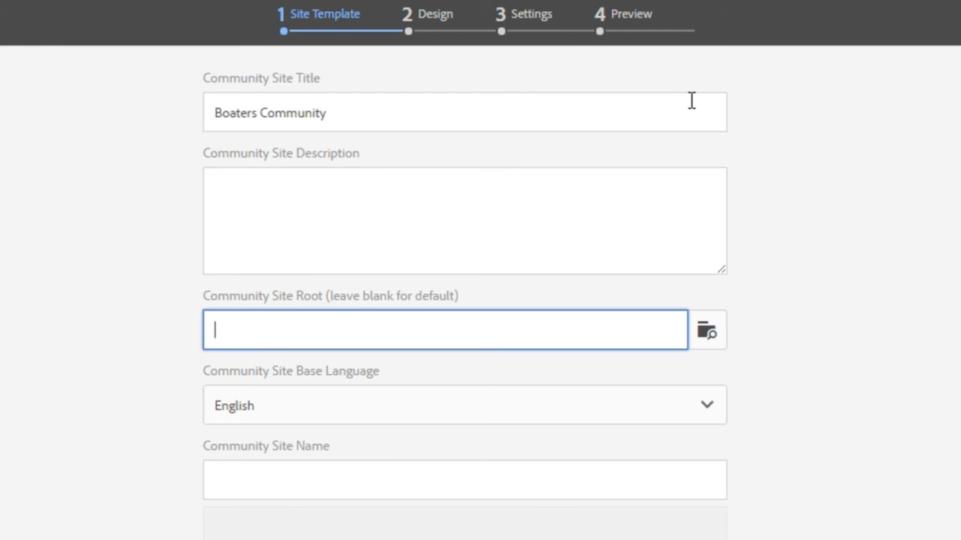
pyautogui.press('Tab')
pyautogui.press('Tab')
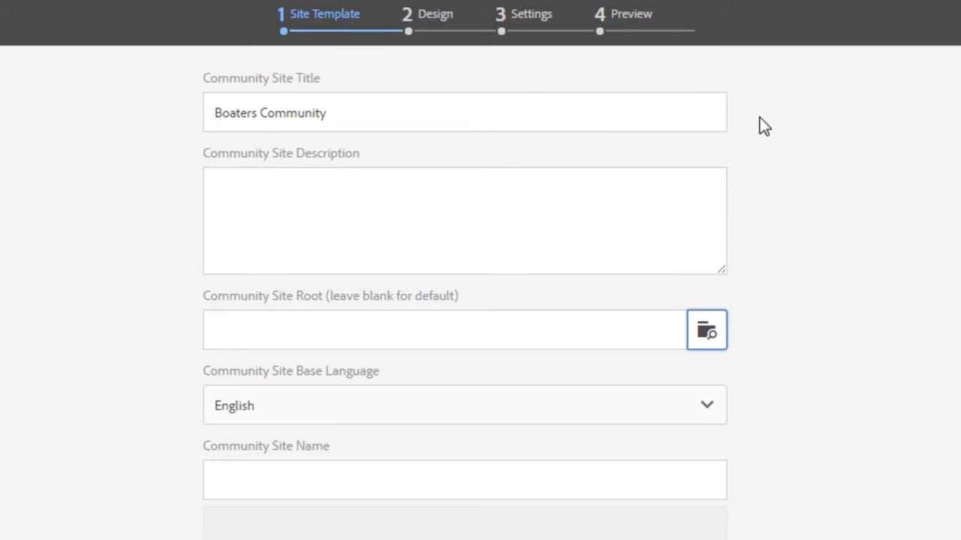
pyautogui.click(797, 422)
pyautogui.click(664, 478)
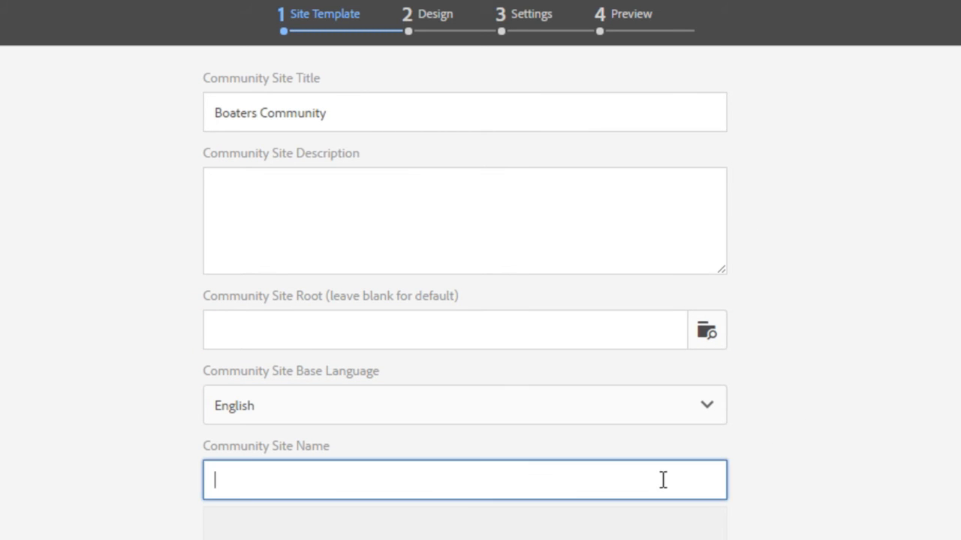
pyautogui.write('boaters')
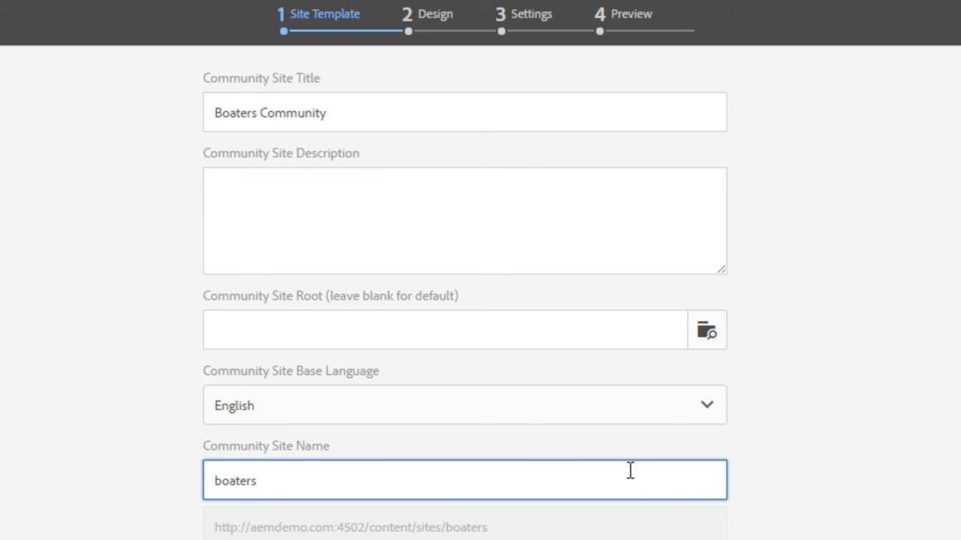
# Base the community site on the custom template listed first and continue to the Design stage.
pyautogui.click(679, 536)
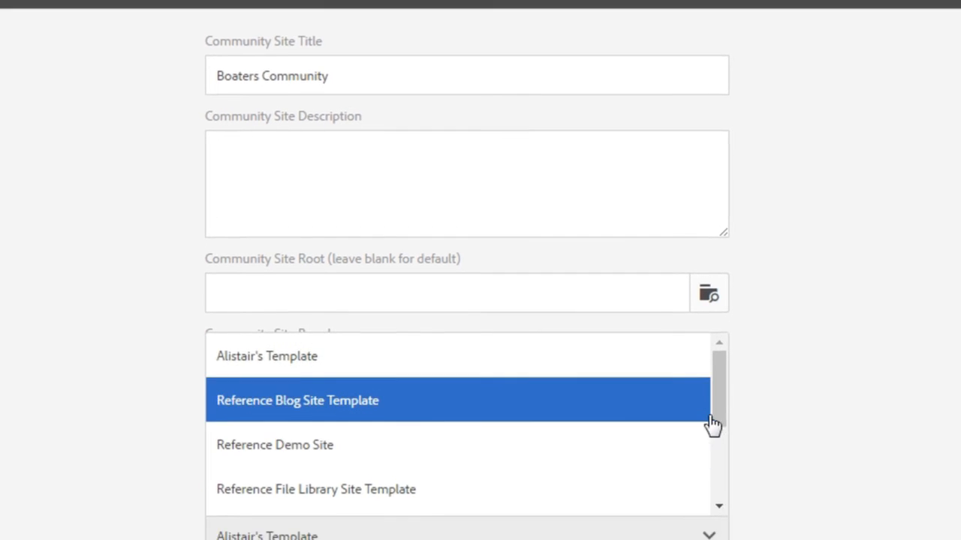
pyautogui.moveTo(712, 425)
pyautogui.mouseDown()
pyautogui.moveTo(717, 513)
pyautogui.moveTo(720, 469)
pyautogui.moveTo(701, 415)
pyautogui.mouseUp()
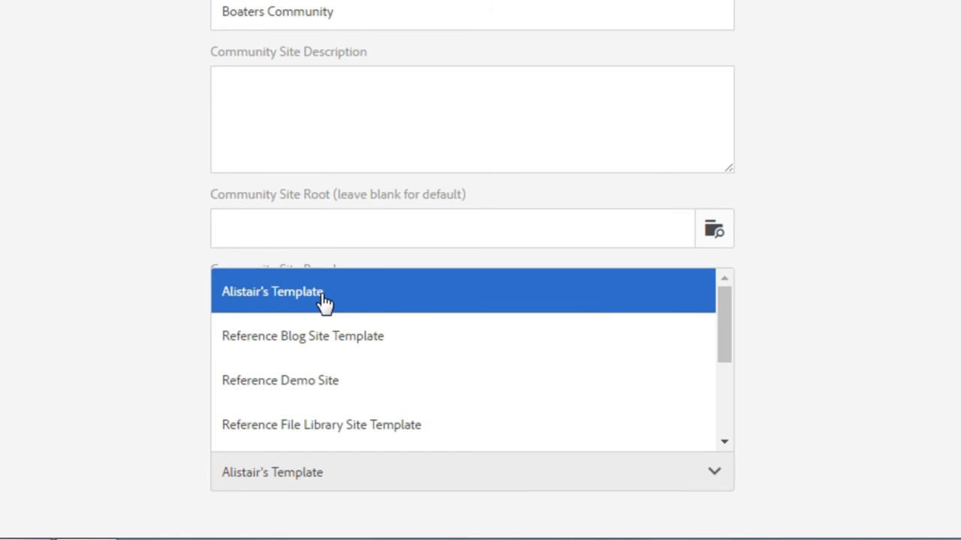
pyautogui.click(325, 302)
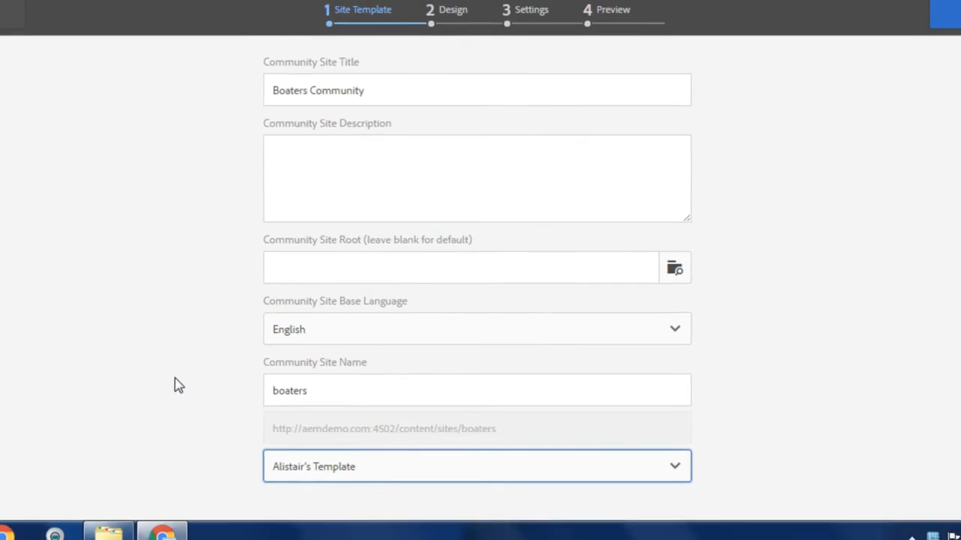
pyautogui.click(949, 15)
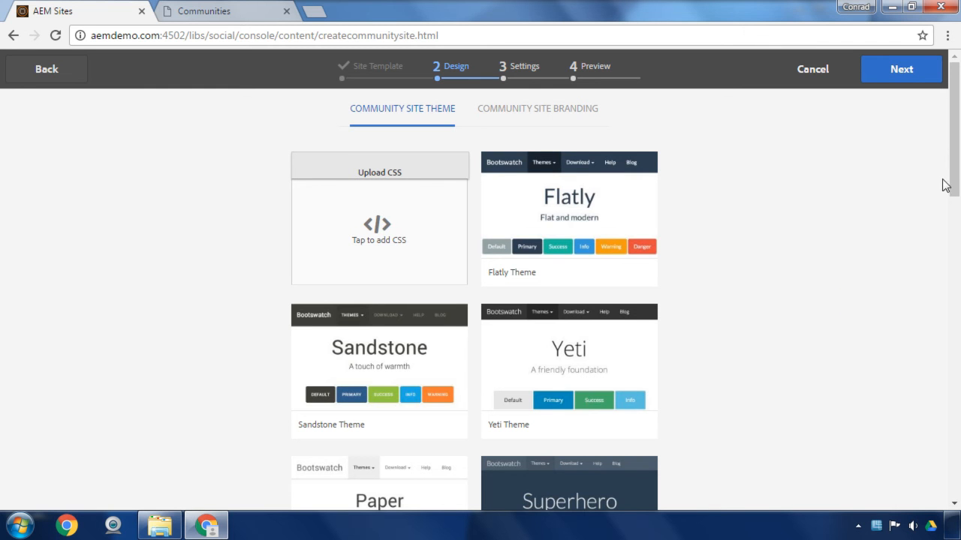
# Choose the Superhero Theme as the community site's theme.
pyautogui.moveTo(952, 180); pyautogui.dragTo(910, 142)
pyautogui.scroll(-2, 105, 338)
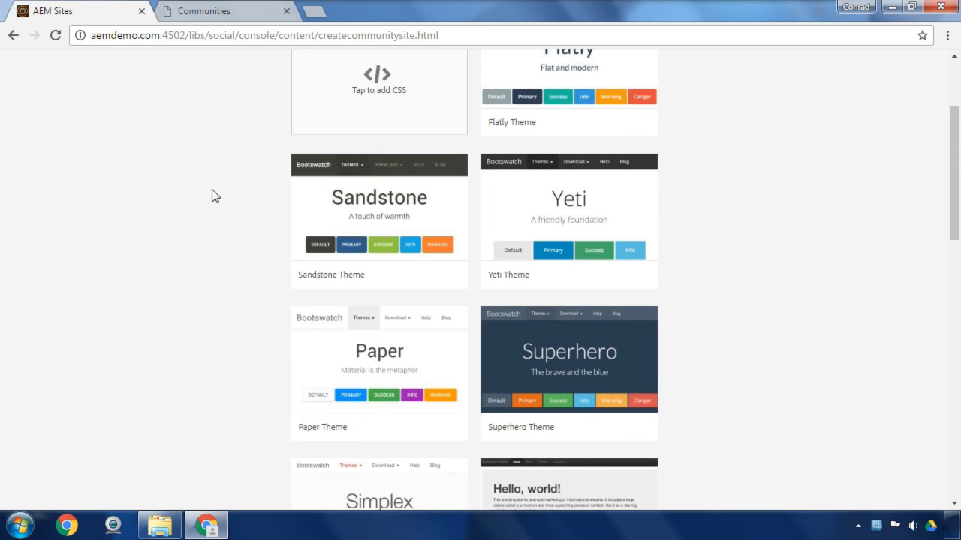
pyautogui.click(618, 380)
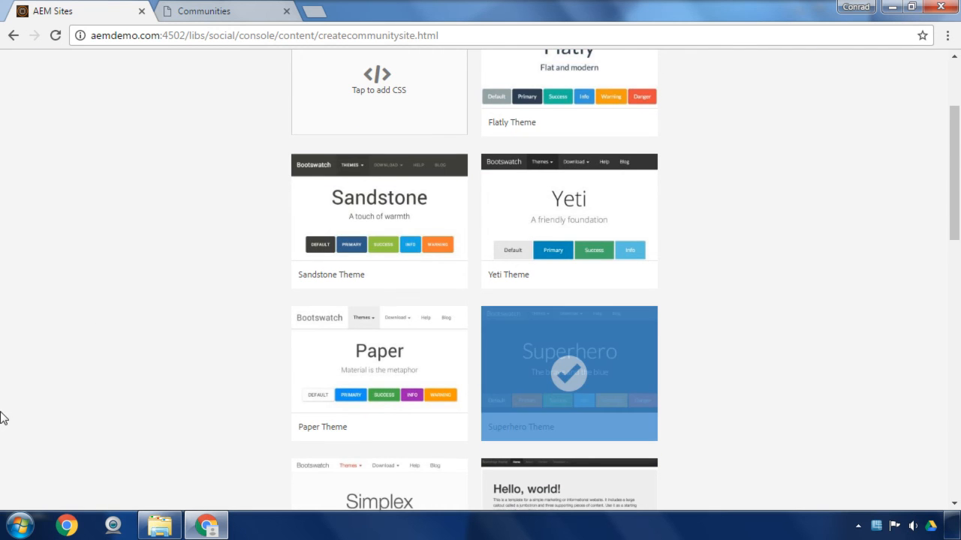
pyautogui.scroll(-2, 705, 282)
pyautogui.scroll(4, 706, 282)
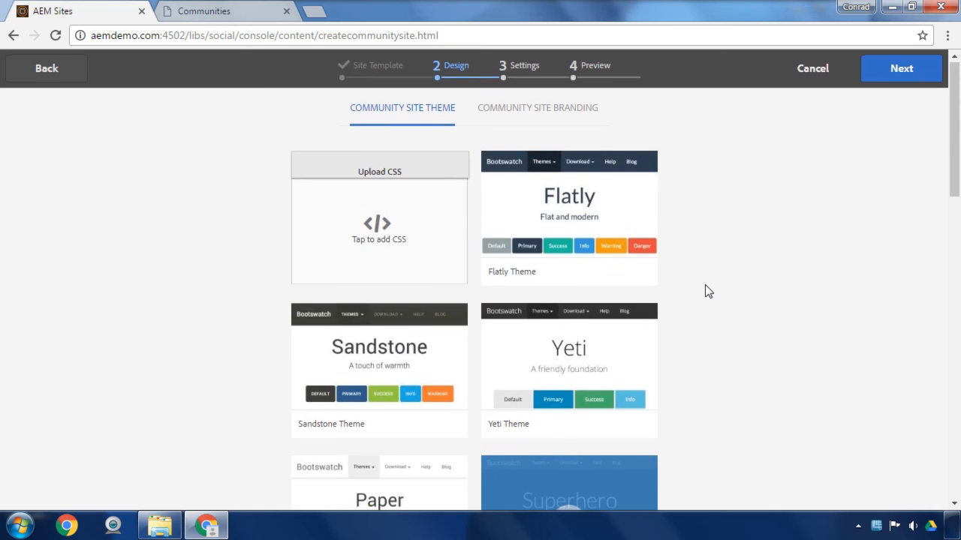
# Upload Riviera.jpg from the Boating folder as the site's branding image and continue to the Settings stage.
pyautogui.click(596, 120)
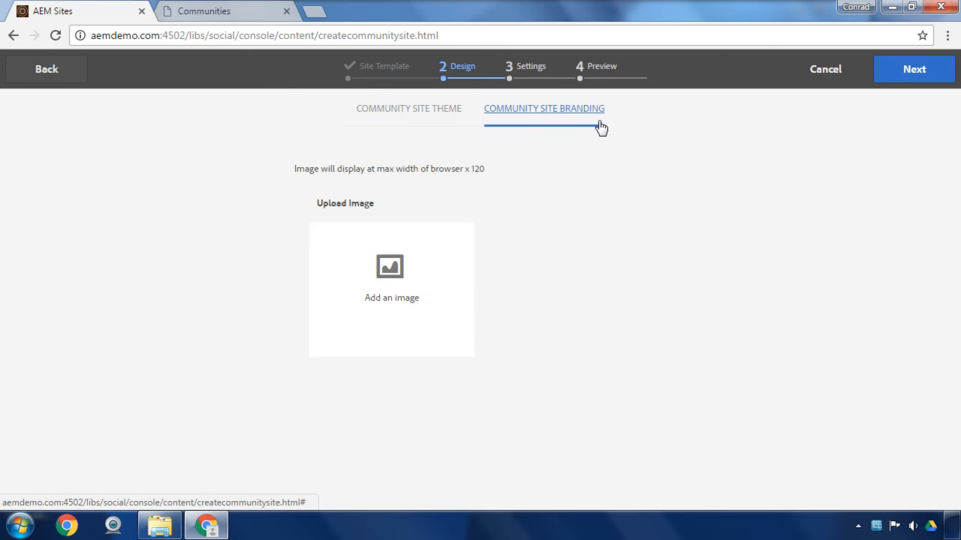
pyautogui.click(391, 268)
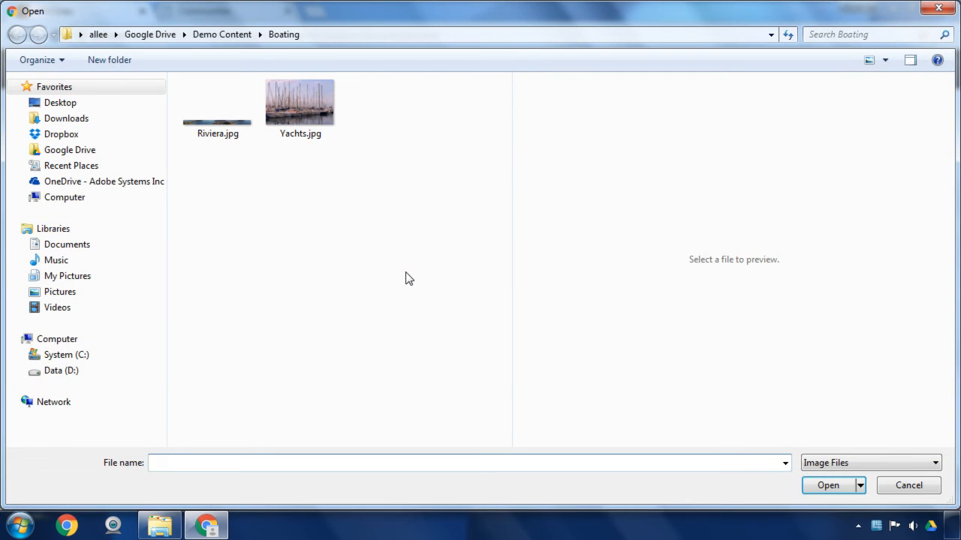
pyautogui.click(226, 115)
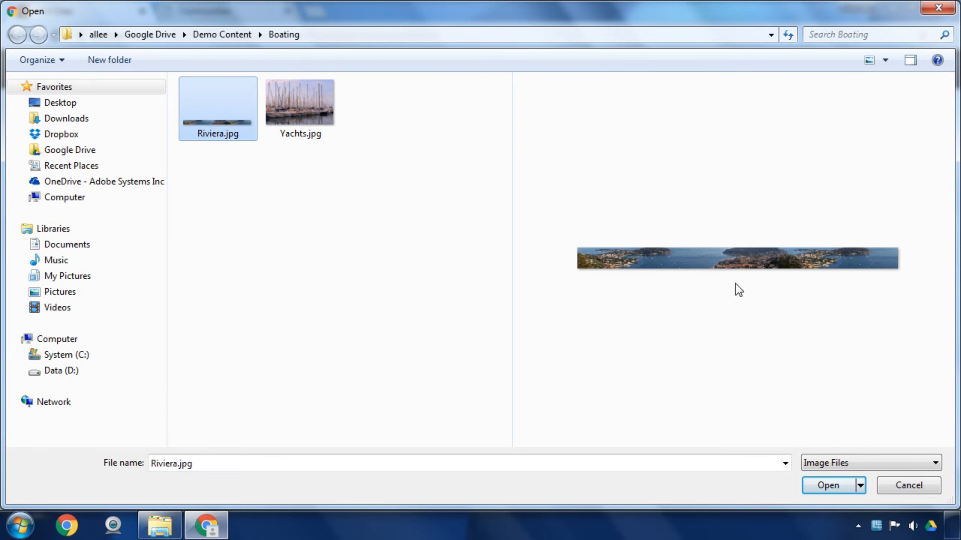
pyautogui.click(827, 487)
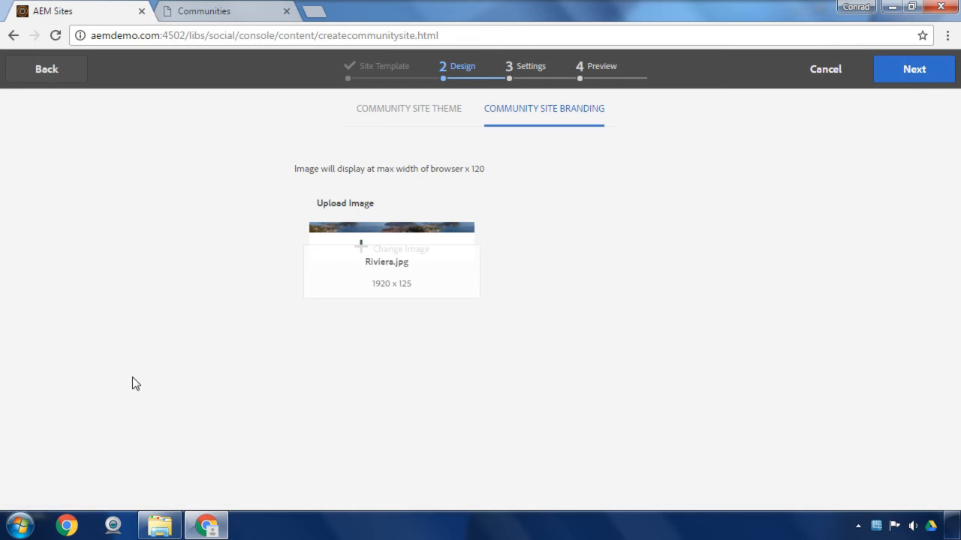
pyautogui.click(906, 69)
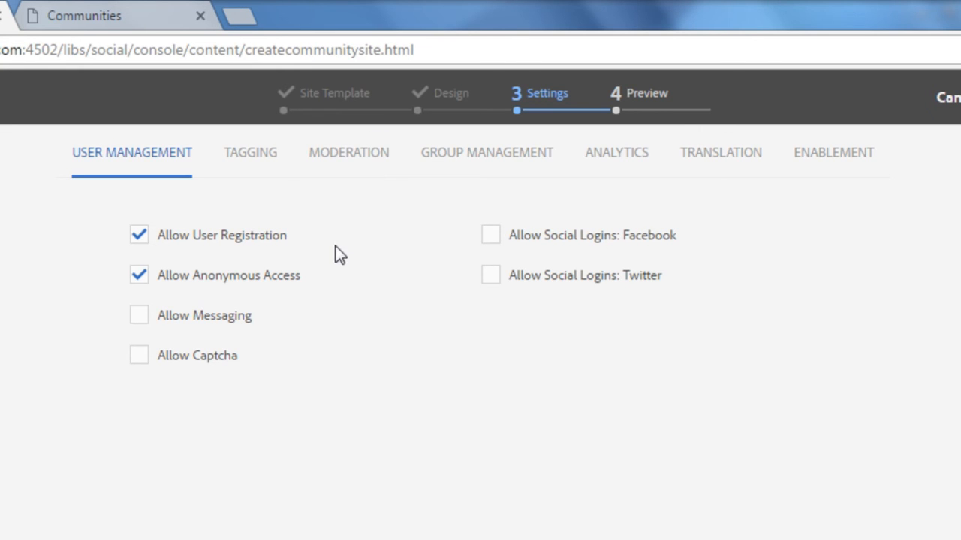
# Allow Facebook and Twitter social logins and Captcha in the site's user management settings.
pyautogui.click(492, 235)
pyautogui.click(493, 342)
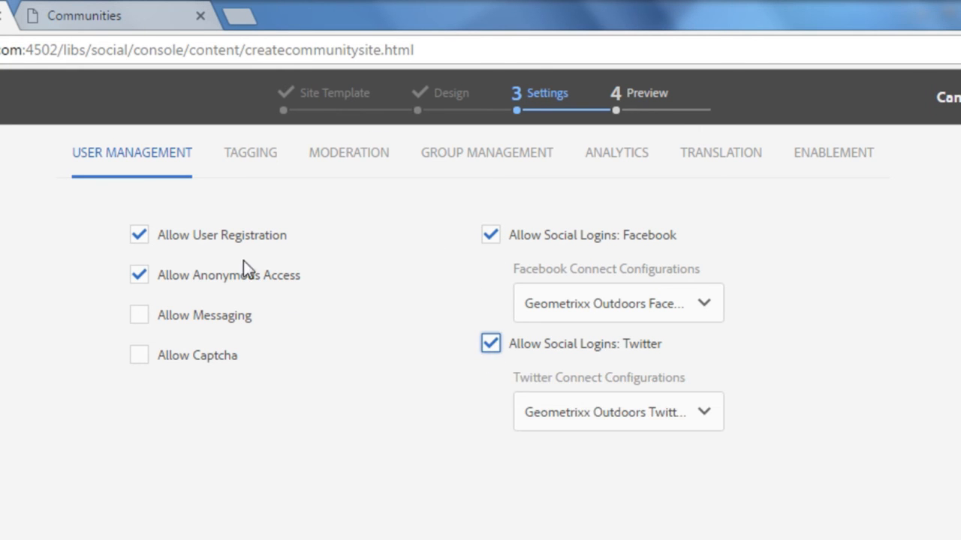
pyautogui.click(144, 357)
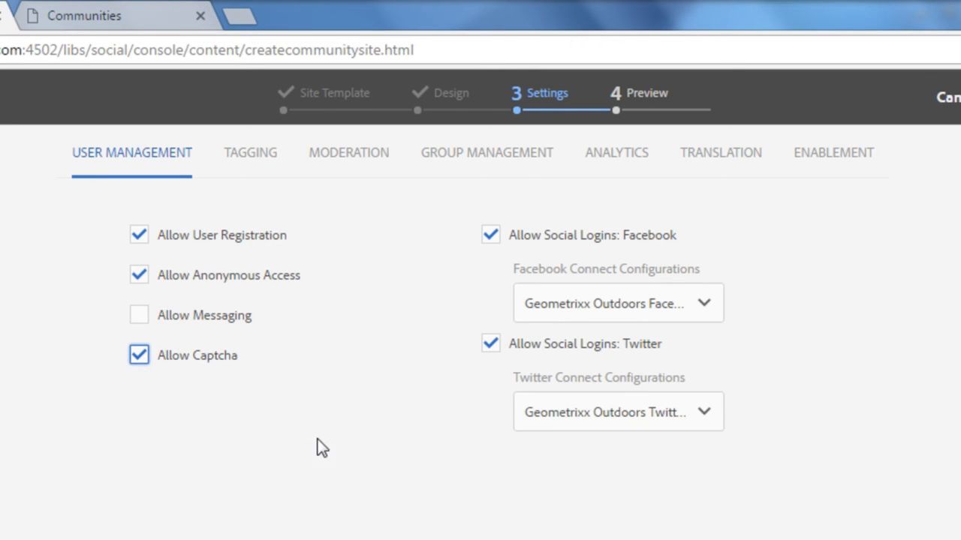
# Review the site's tagging, moderation, group management and analytics settings, and allow machine translation for the community site.
pyautogui.click(264, 169)
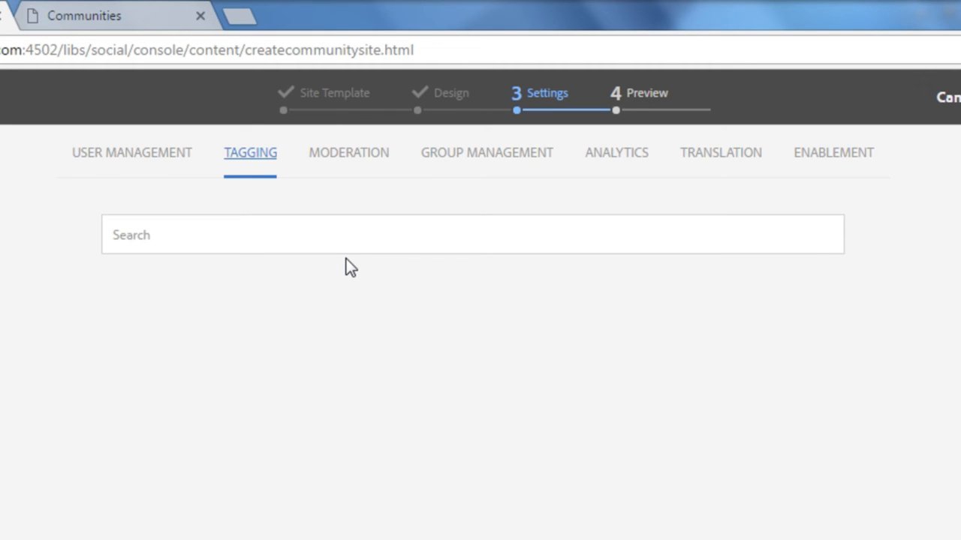
pyautogui.click(341, 169)
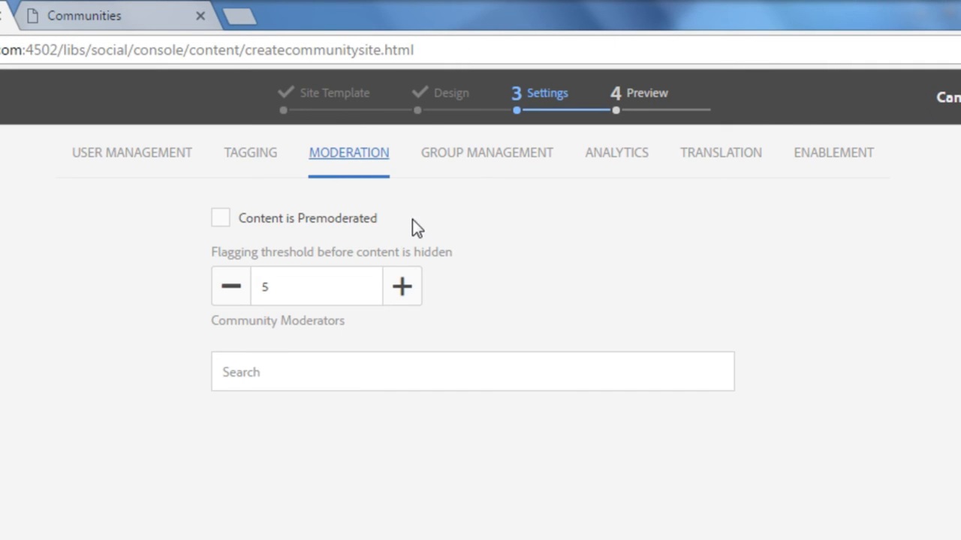
pyautogui.click(454, 174)
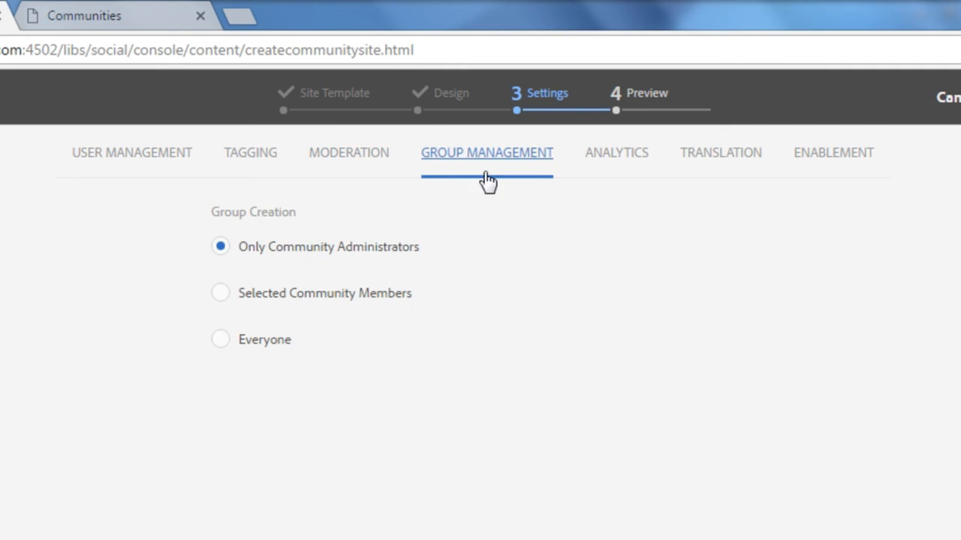
pyautogui.click(587, 166)
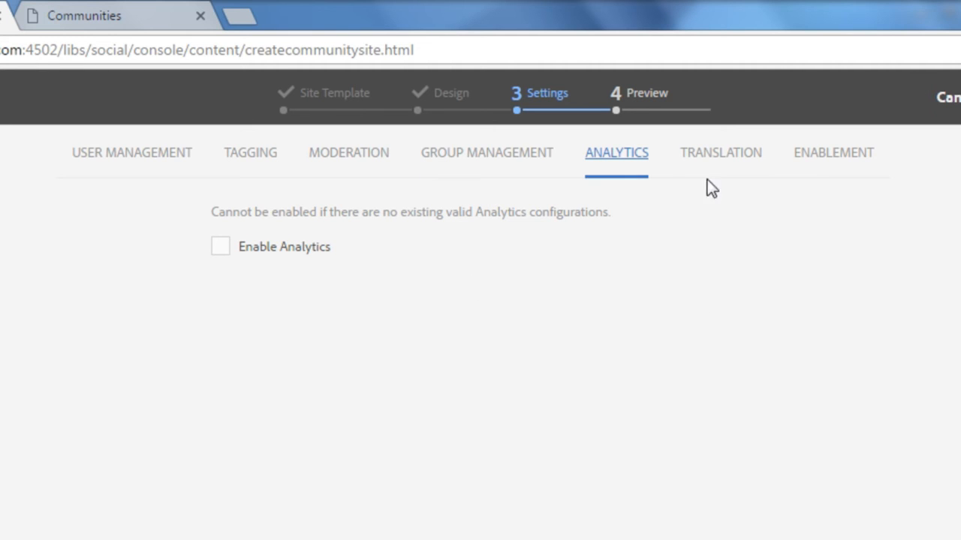
pyautogui.click(715, 159)
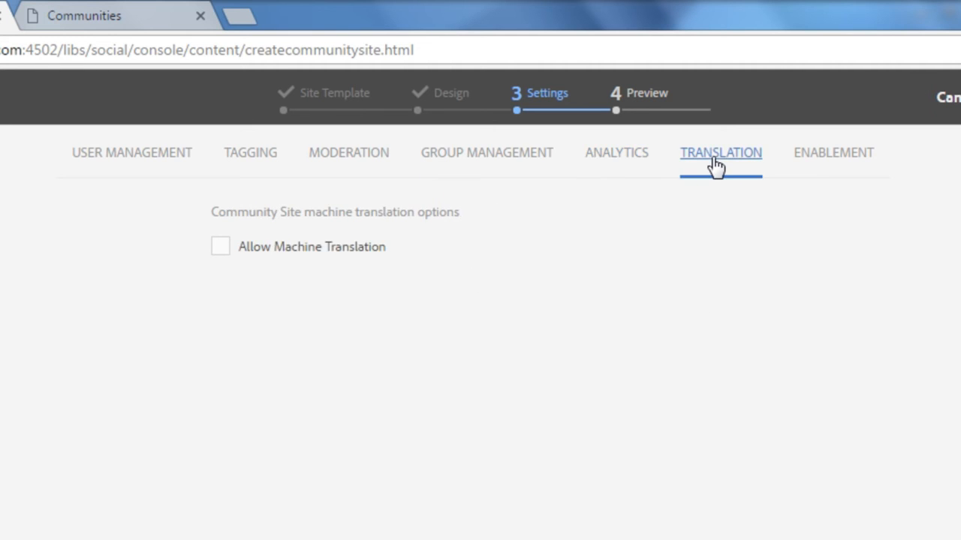
pyautogui.click(366, 251)
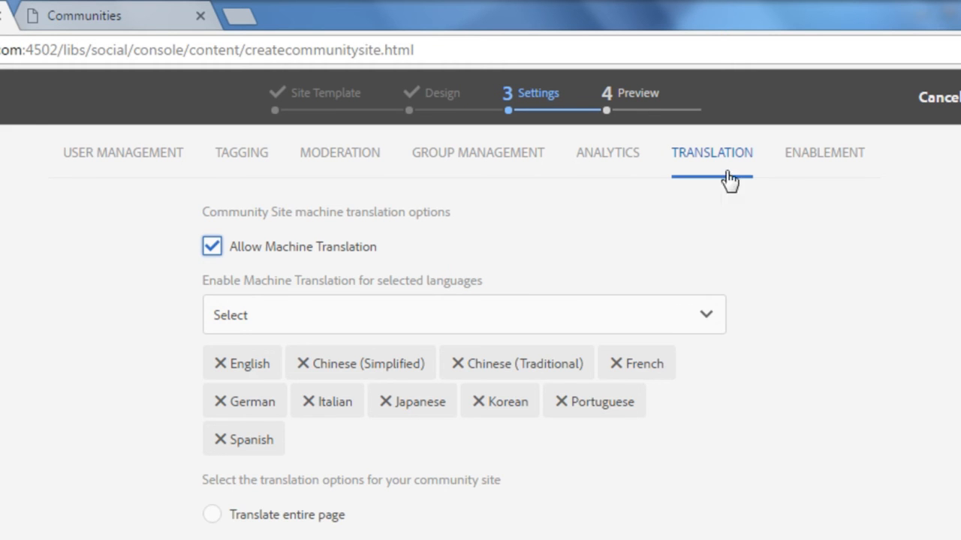
# Review the Enablement settings, continue to the Preview stage and create the community site.
pyautogui.click(827, 159)
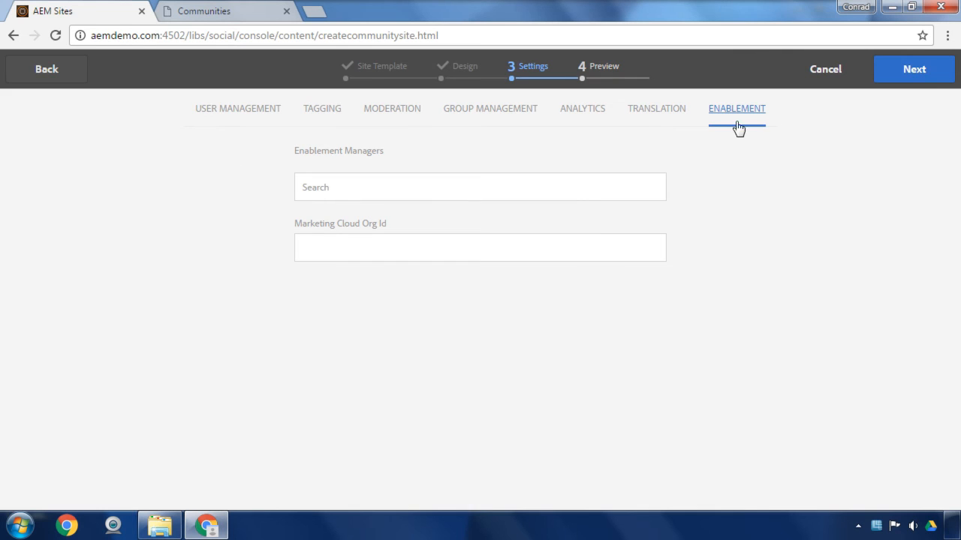
pyautogui.click(935, 80)
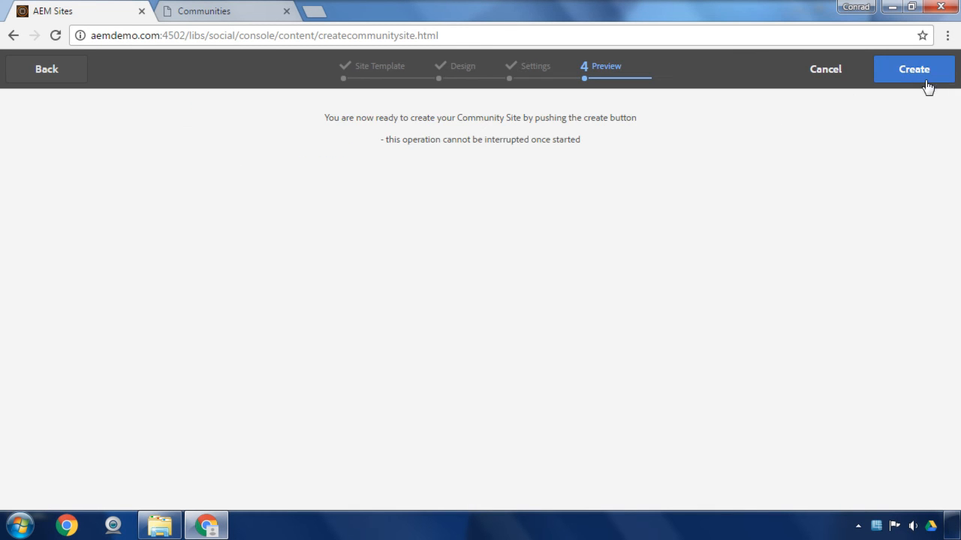
pyautogui.click(928, 78)
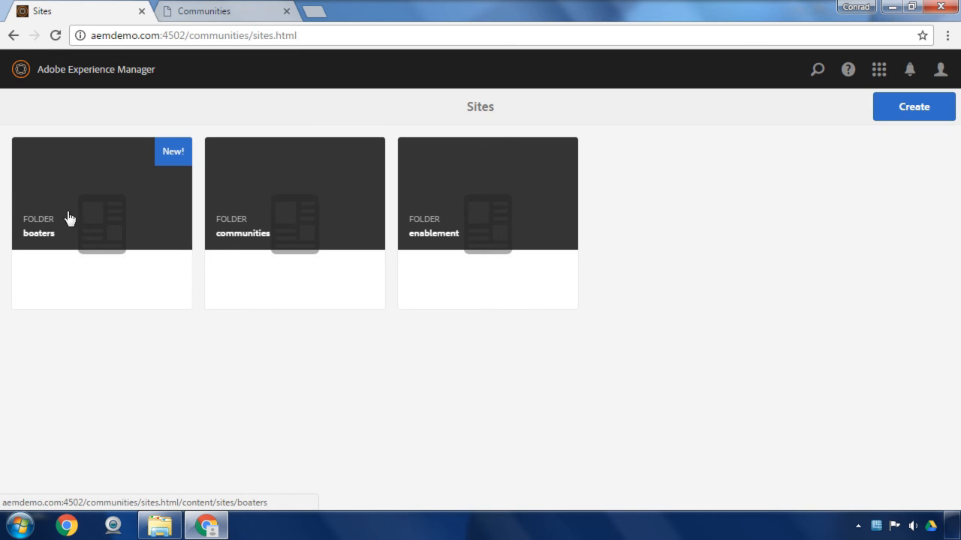
# Open the Boaters Community site from the boaters folder for editing.
pyautogui.click(112, 211)
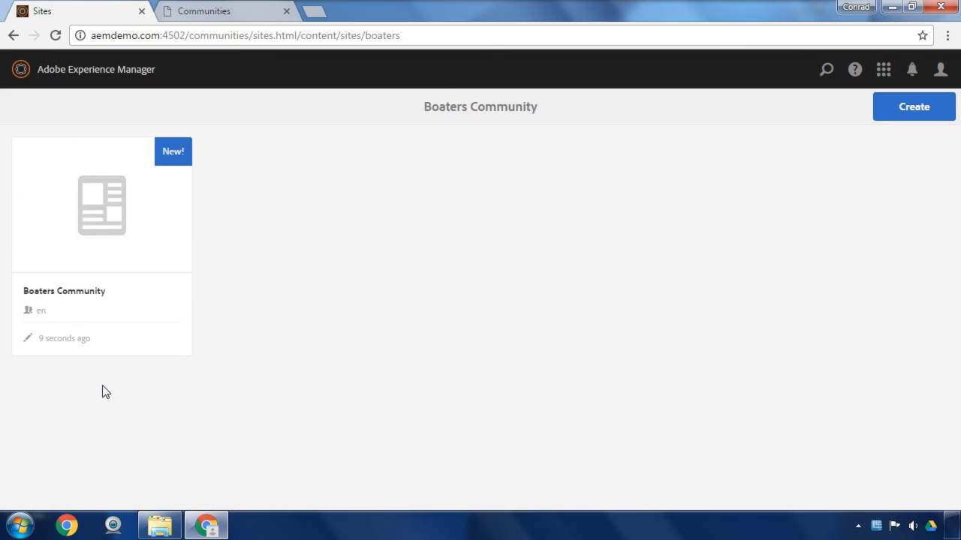
pyautogui.moveTo(131, 262)
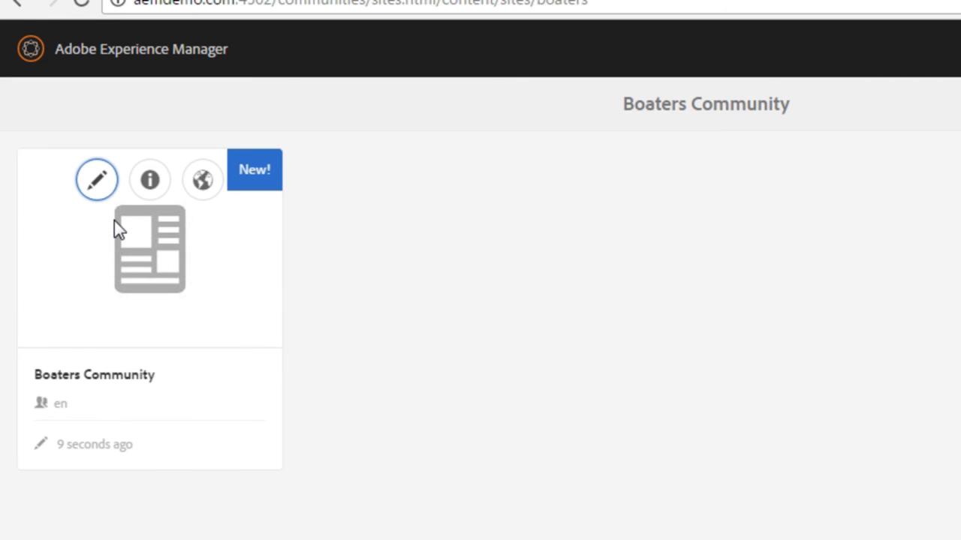
pyautogui.click(99, 183)
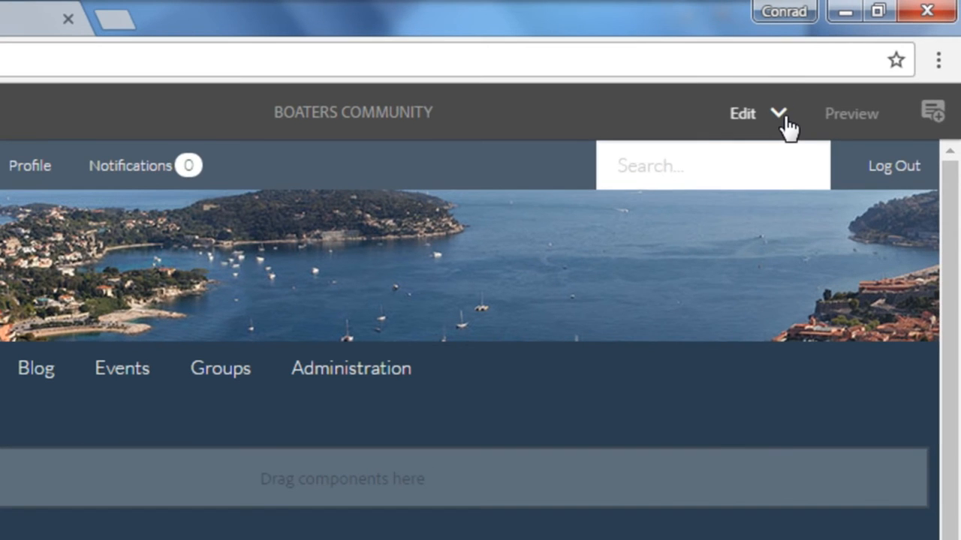
# View the site page in Layouting mode and return it to Edit mode.
pyautogui.click(853, 66)
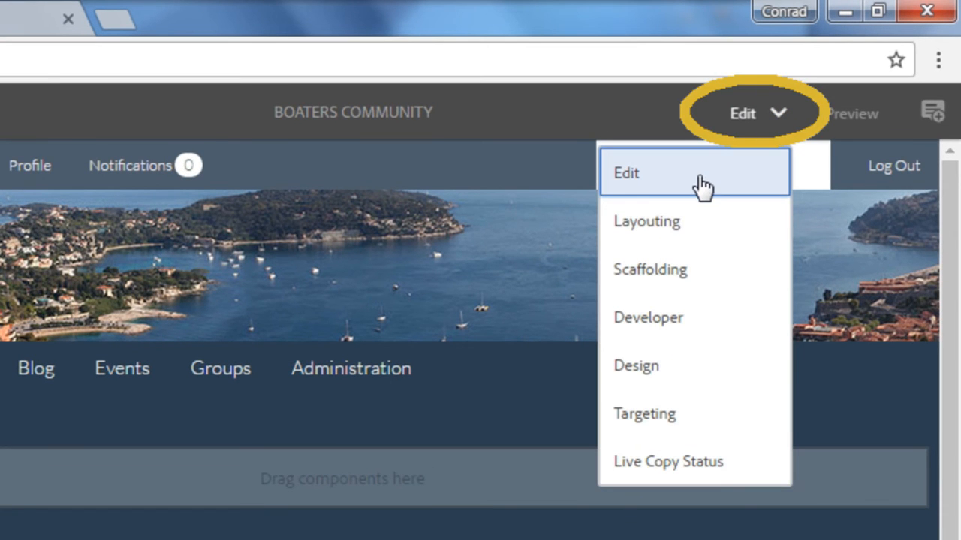
pyautogui.click(675, 223)
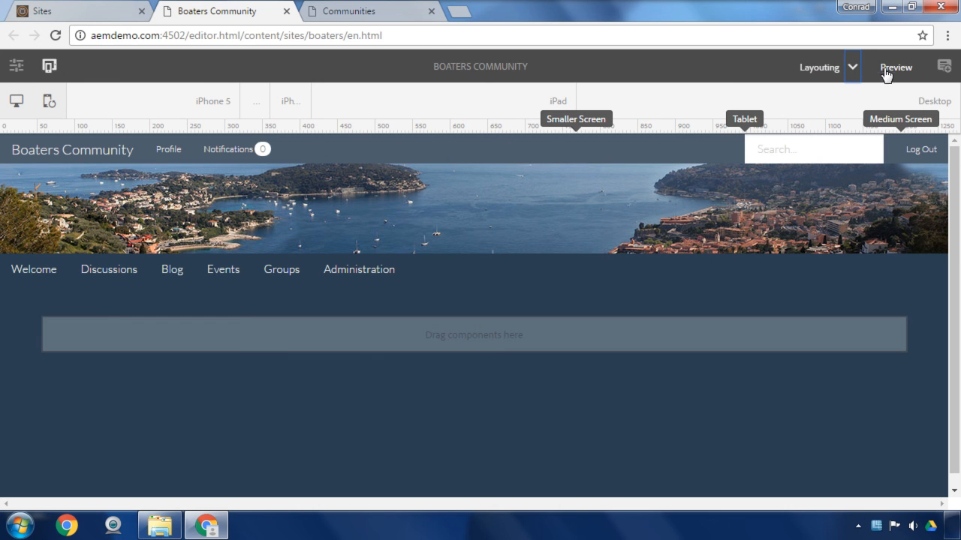
pyautogui.click(853, 68)
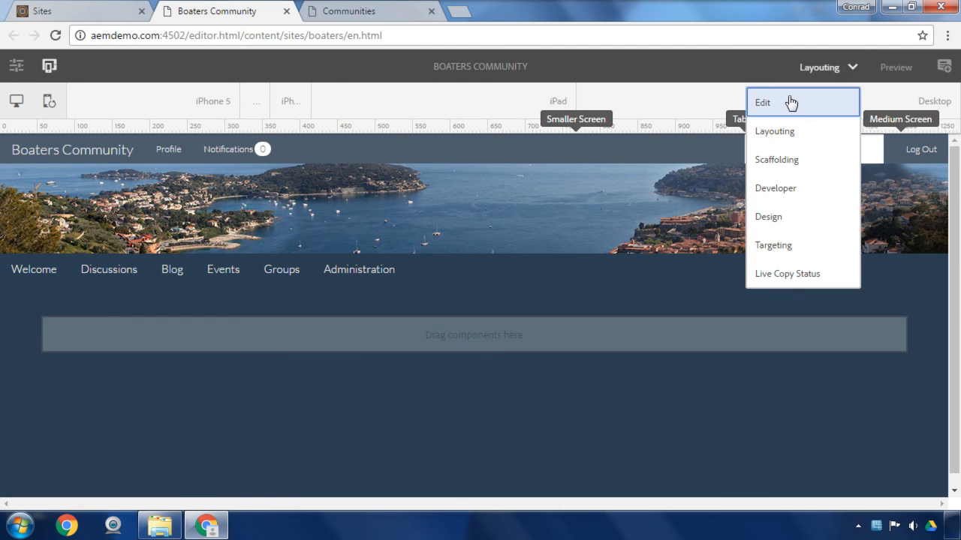
pyautogui.click(793, 103)
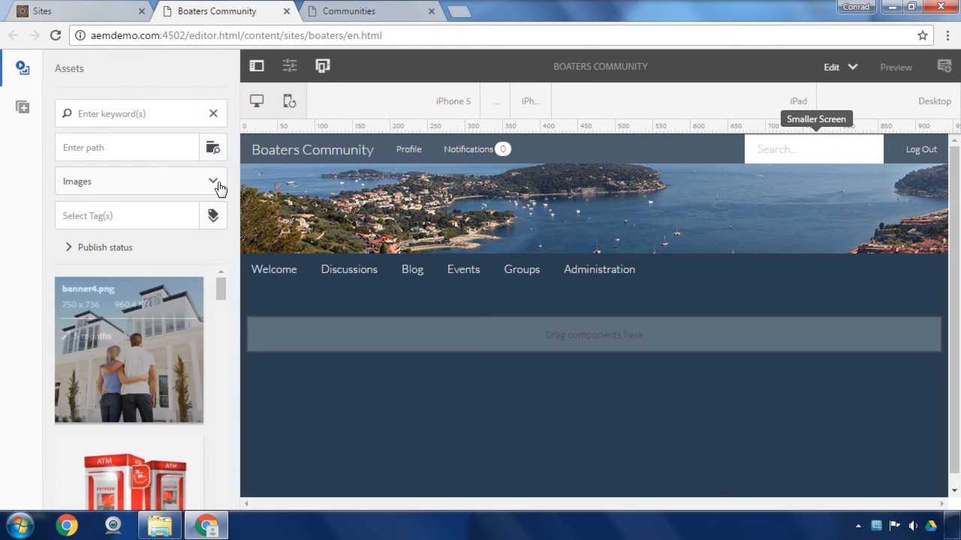
# Find the Title - Sightly component among the page components and place it in the empty content area.
pyautogui.moveTo(221, 291)
pyautogui.mouseDown()
pyautogui.moveTo(224, 390)
pyautogui.moveTo(224, 278)
pyautogui.mouseUp()
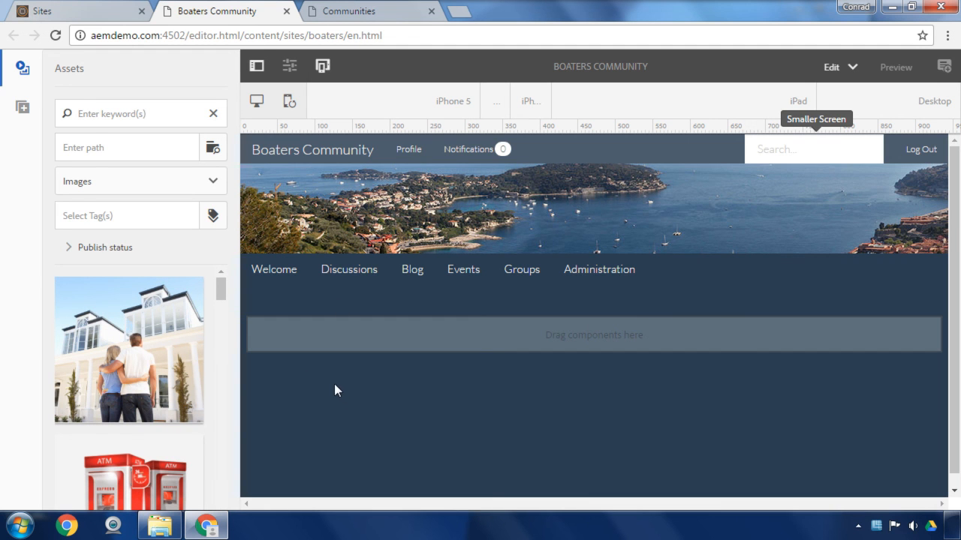
pyautogui.click(39, 115)
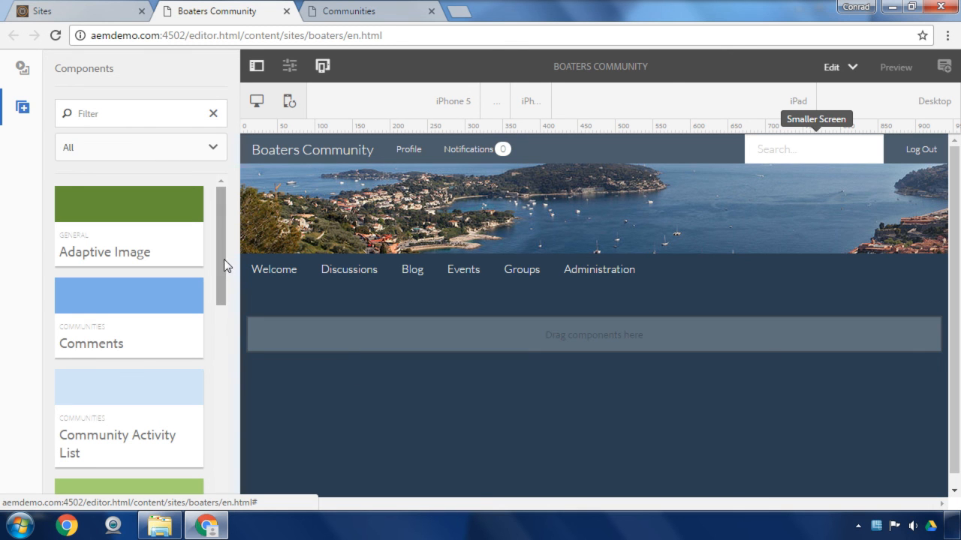
pyautogui.moveTo(218, 251); pyautogui.dragTo(193, 476)
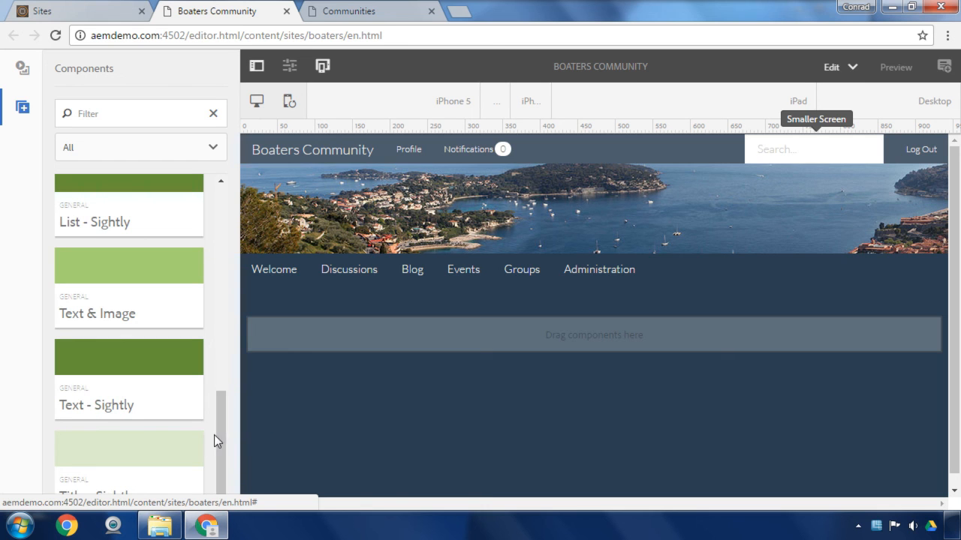
pyautogui.moveTo(149, 441); pyautogui.dragTo(336, 310)
pyautogui.moveTo(180, 441); pyautogui.dragTo(524, 319)
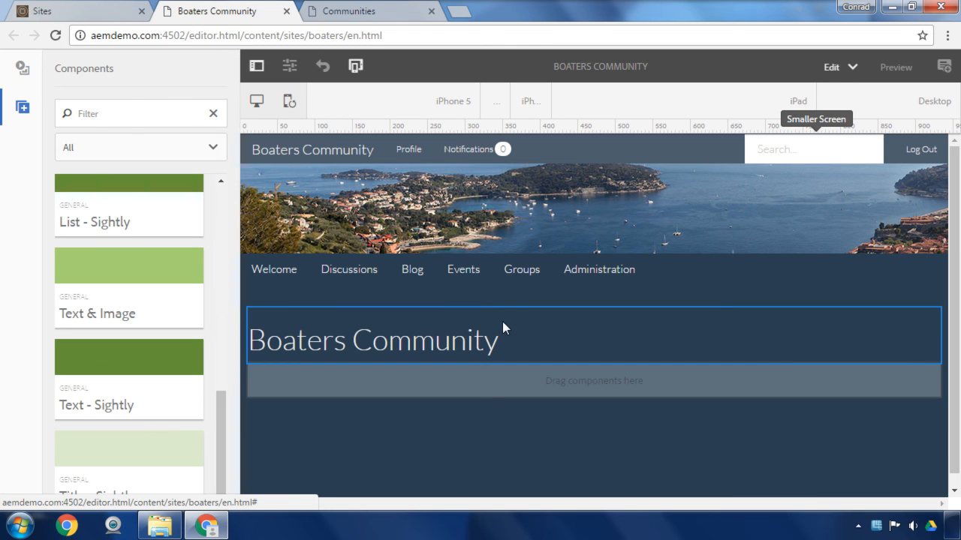
# Add a Text - Sightly component and an Adaptive Image component beneath the title.
pyautogui.moveTo(143, 363)
pyautogui.mouseDown()
pyautogui.moveTo(375, 366)
pyautogui.moveTo(318, 376)
pyautogui.mouseUp()
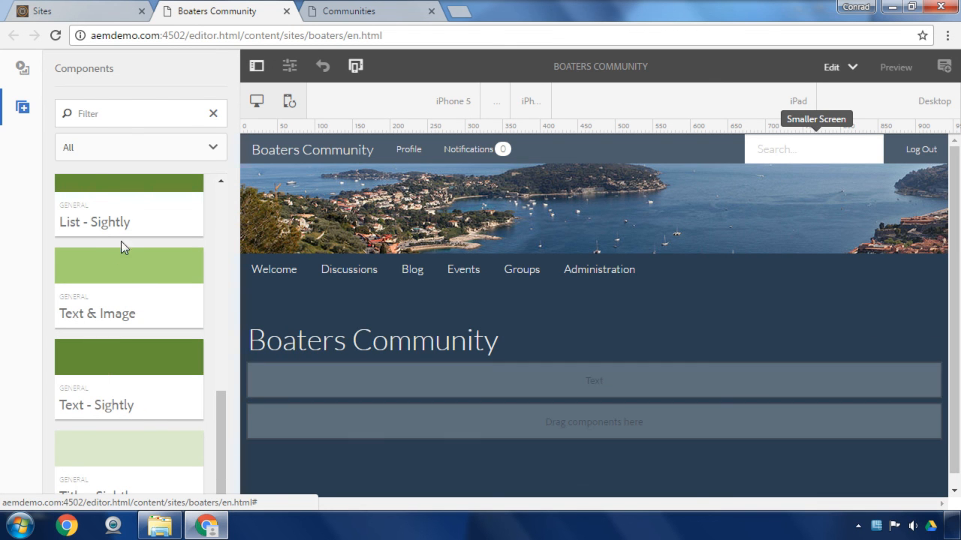
pyautogui.scroll(10, 187, 440)
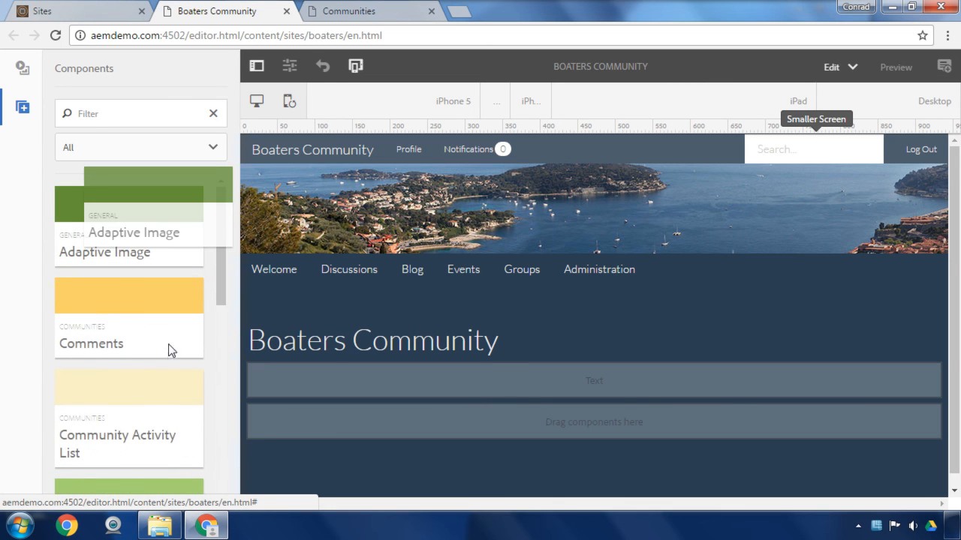
pyautogui.moveTo(158, 204); pyautogui.dragTo(428, 405)
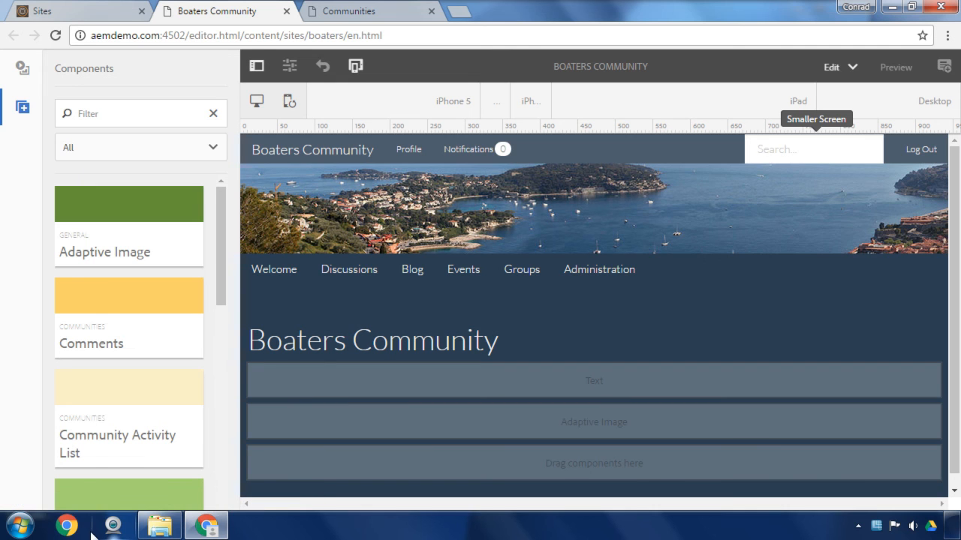
# Change the title component's text to "Welcome to the community".
pyautogui.click(275, 341)
pyautogui.click(262, 293)
pyautogui.moveTo(484, 342); pyautogui.dragTo(190, 325)
pyautogui.write('Welcom')
pyautogui.write('e to the commun')
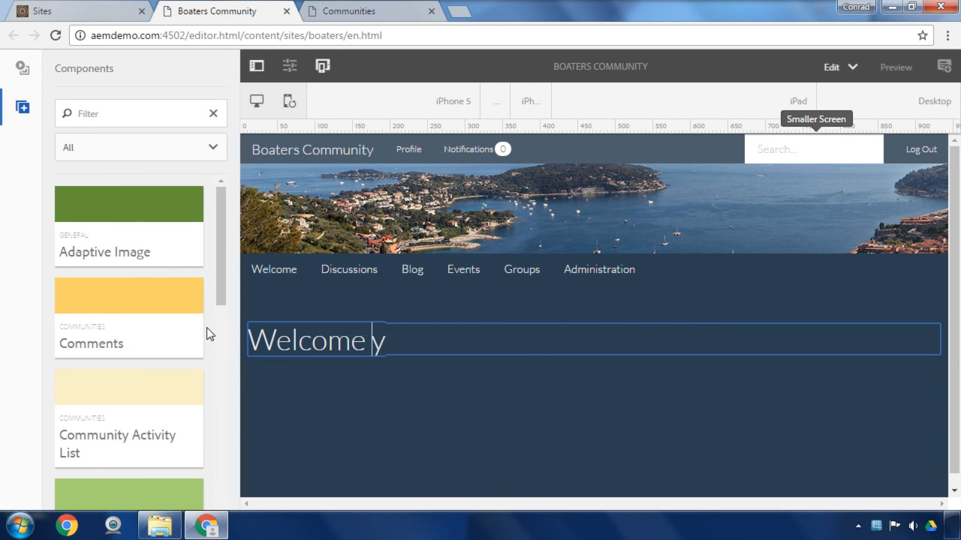
pyautogui.write('ity')
pyautogui.press('Delete')
pyautogui.click(206, 327)
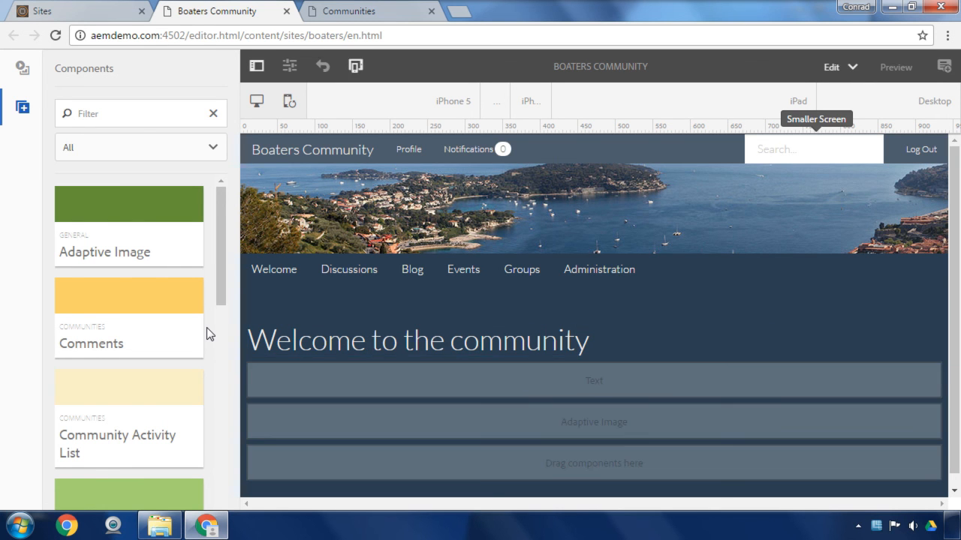
# Upload Yachts.jpg from the Boating folder into the Adaptive Image component and confirm its configuration.
pyautogui.click(637, 420)
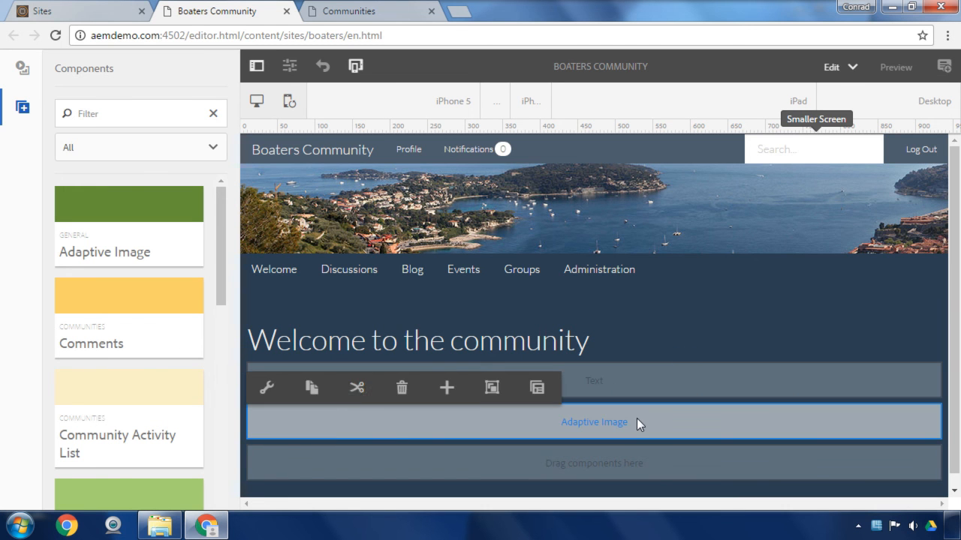
pyautogui.click(265, 388)
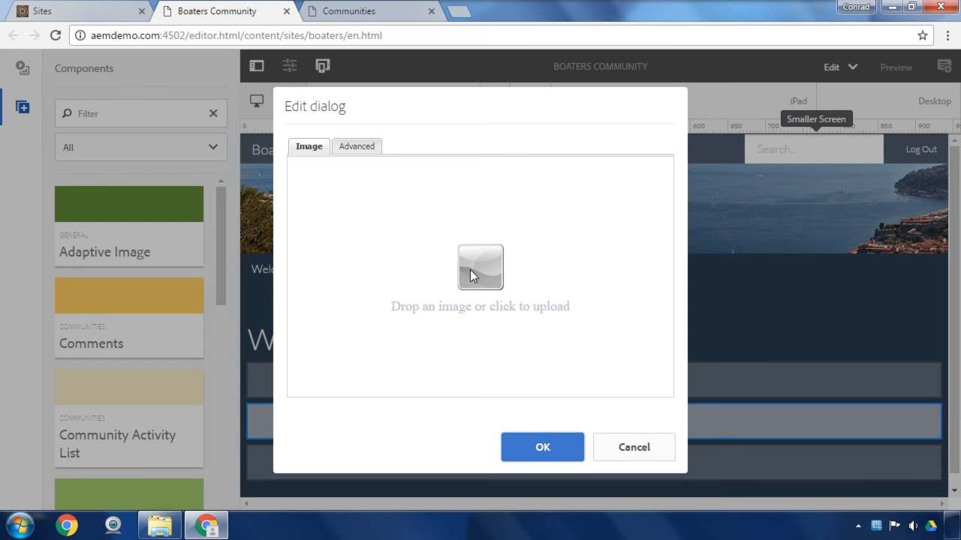
pyautogui.click(159, 525)
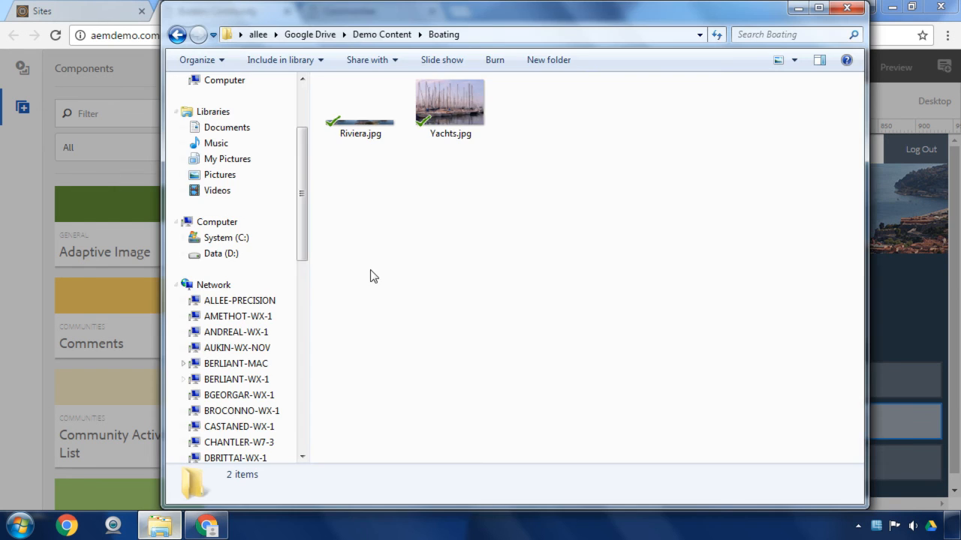
pyautogui.moveTo(560, 14); pyautogui.dragTo(888, 122)
pyautogui.click(793, 212)
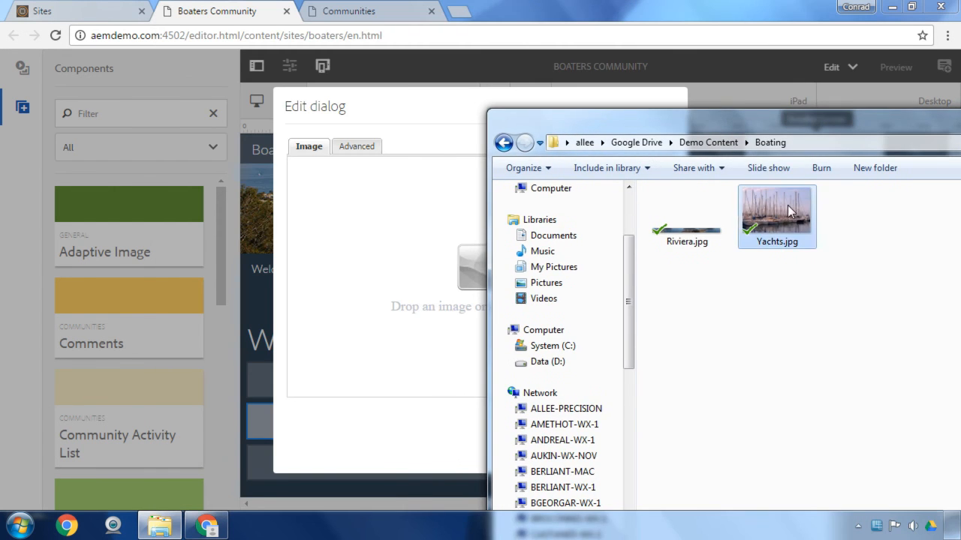
pyautogui.moveTo(777, 257); pyautogui.dragTo(349, 345)
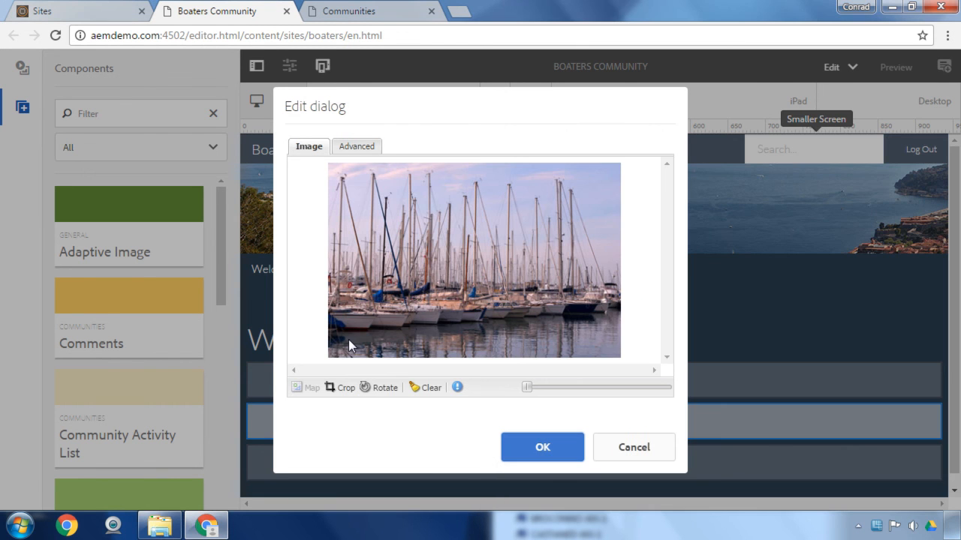
pyautogui.click(550, 452)
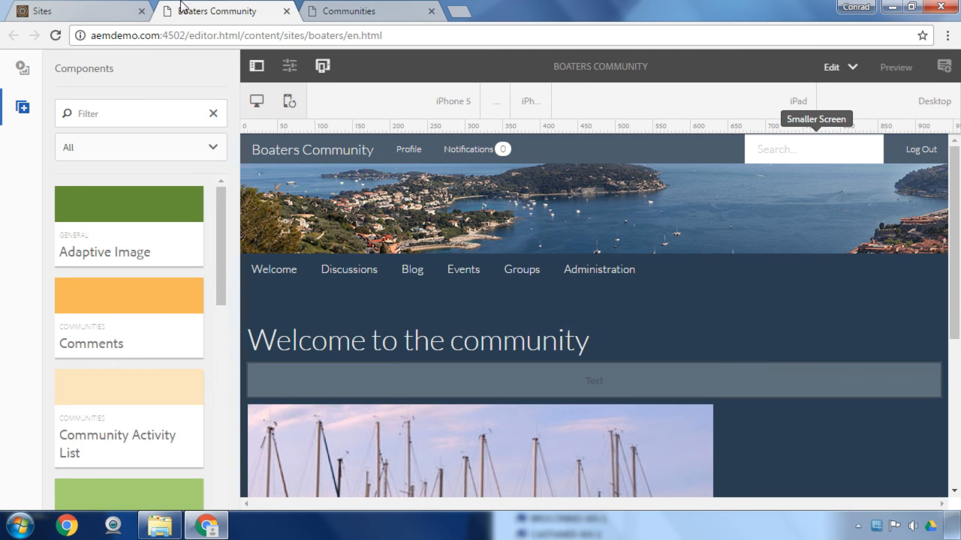
# Publish the Boaters Community site and open its published page at aemdemo.com:4503/content/sites/boaters/en.html.
pyautogui.click(108, 10)
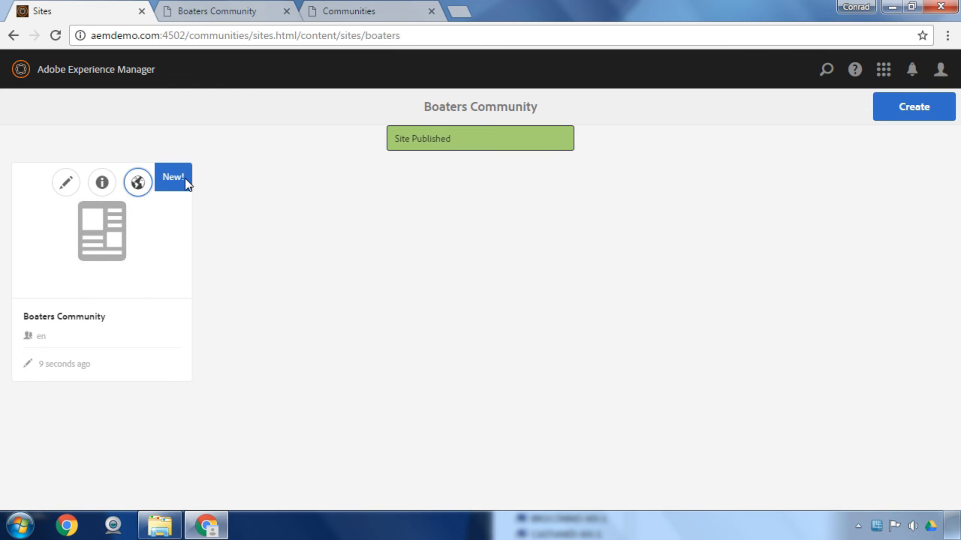
pyautogui.click(213, 13)
pyautogui.click(196, 35)
pyautogui.click(204, 36)
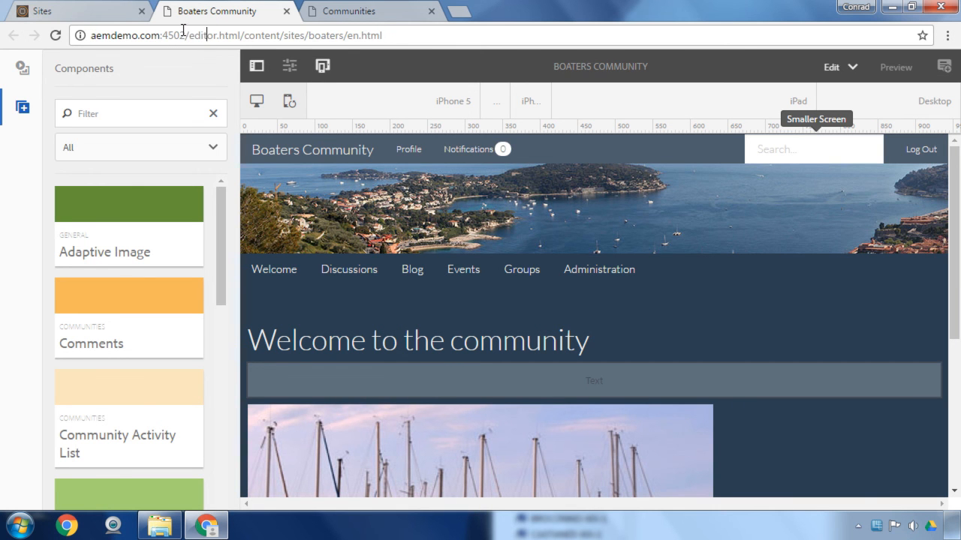
pyautogui.moveTo(180, 35); pyautogui.dragTo(240, 36)
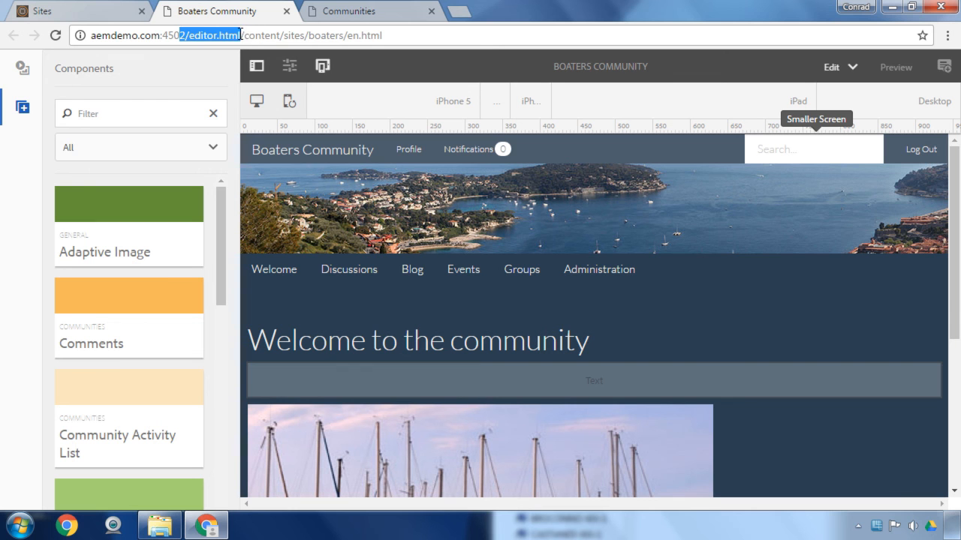
pyautogui.write('3')
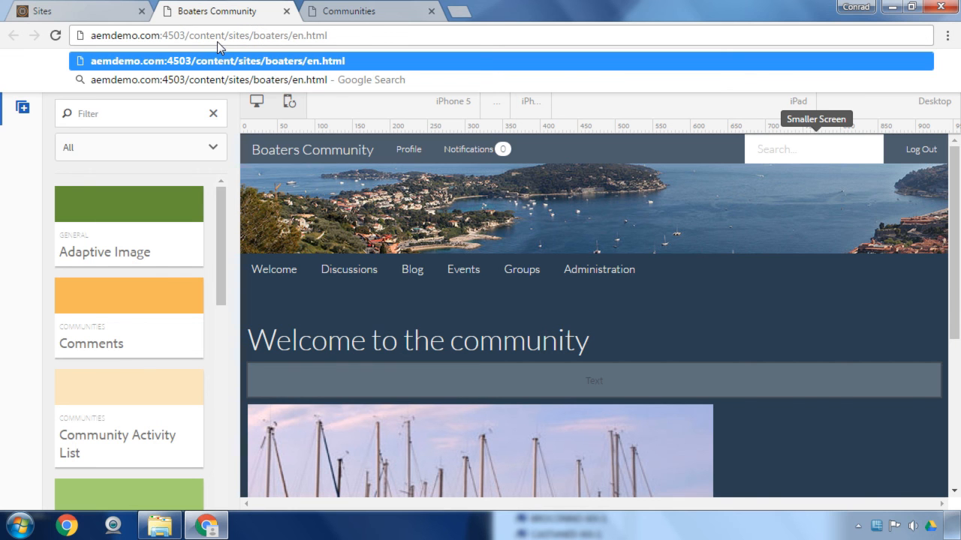
pyautogui.press('Return')
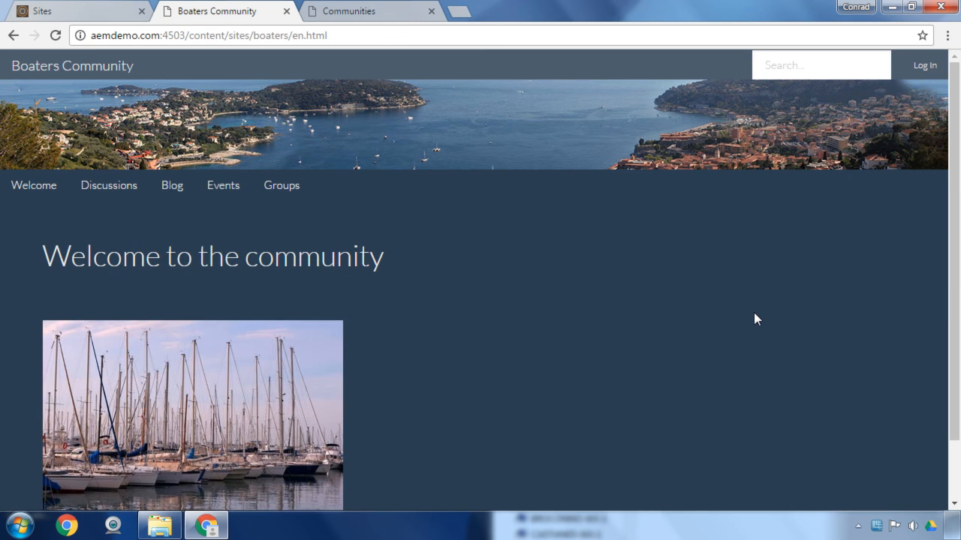
# Look through the published site's Welcome, Discussions, Blog, Events and Groups pages.
pyautogui.scroll(-1, 753, 318)
pyautogui.scroll(1, 748, 330)
pyautogui.click(100, 194)
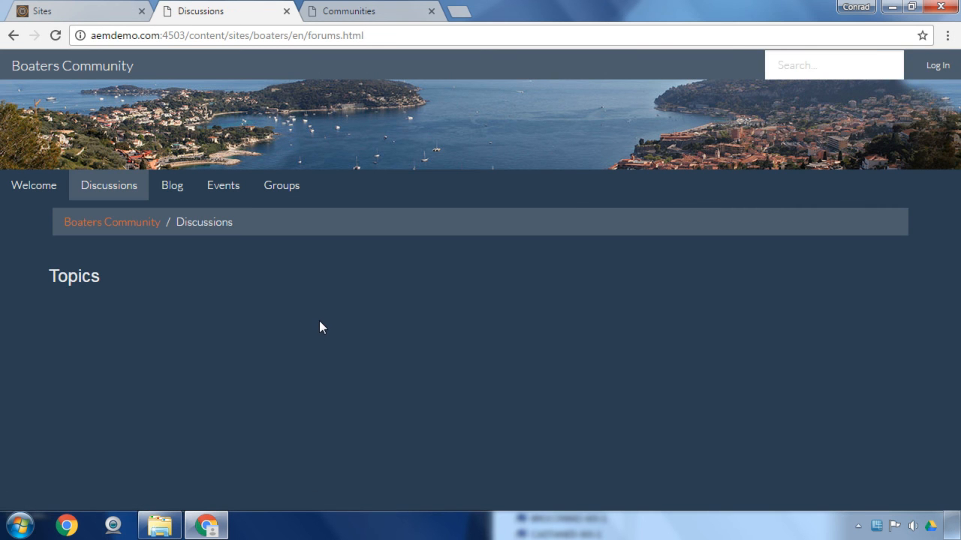
pyautogui.click(154, 186)
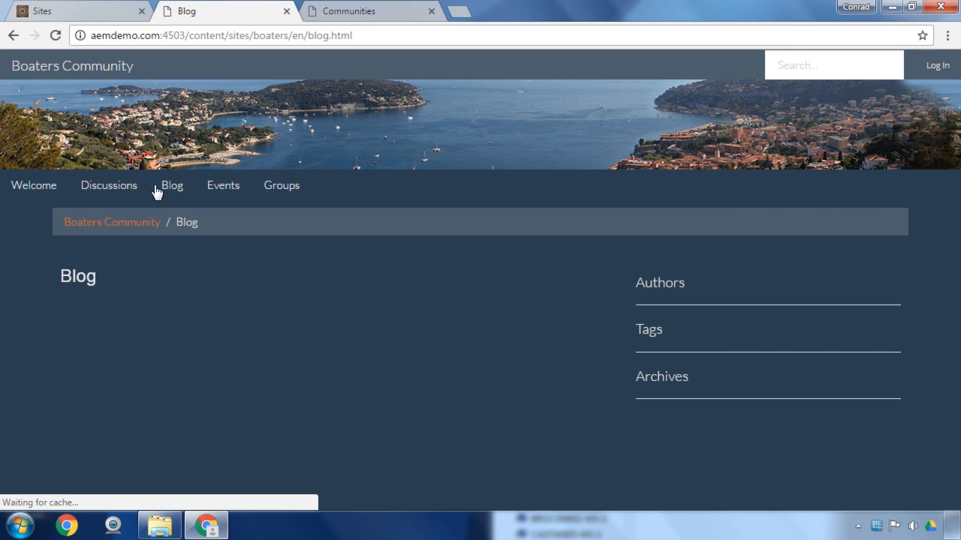
pyautogui.click(224, 198)
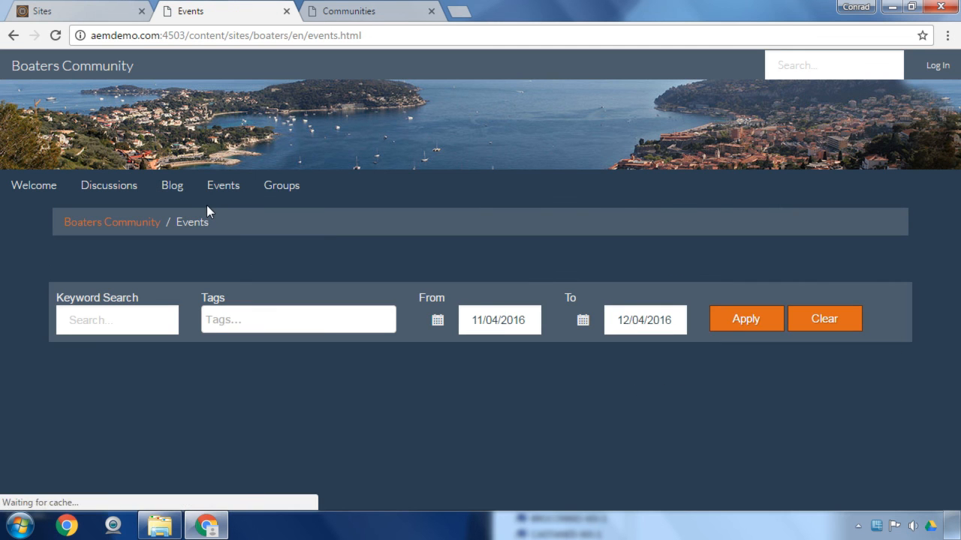
pyautogui.click(265, 188)
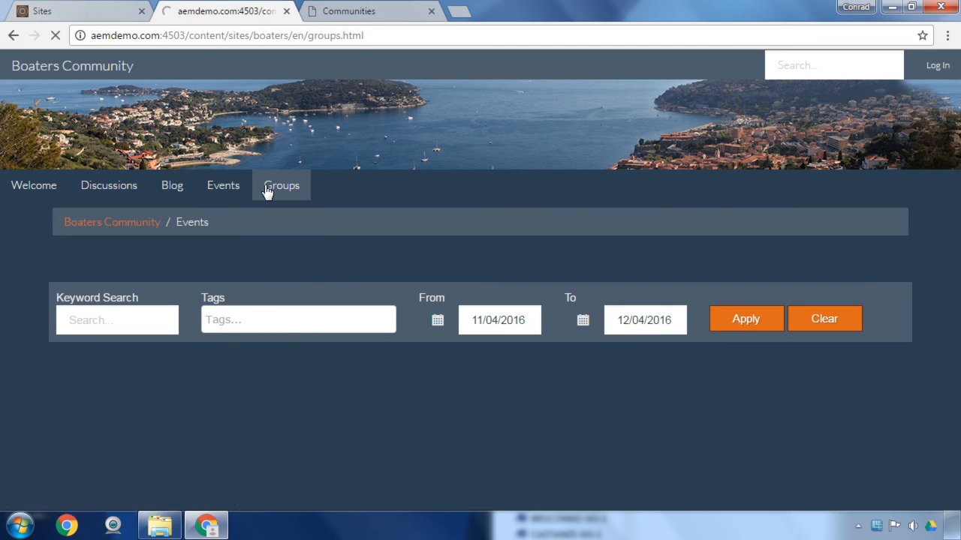